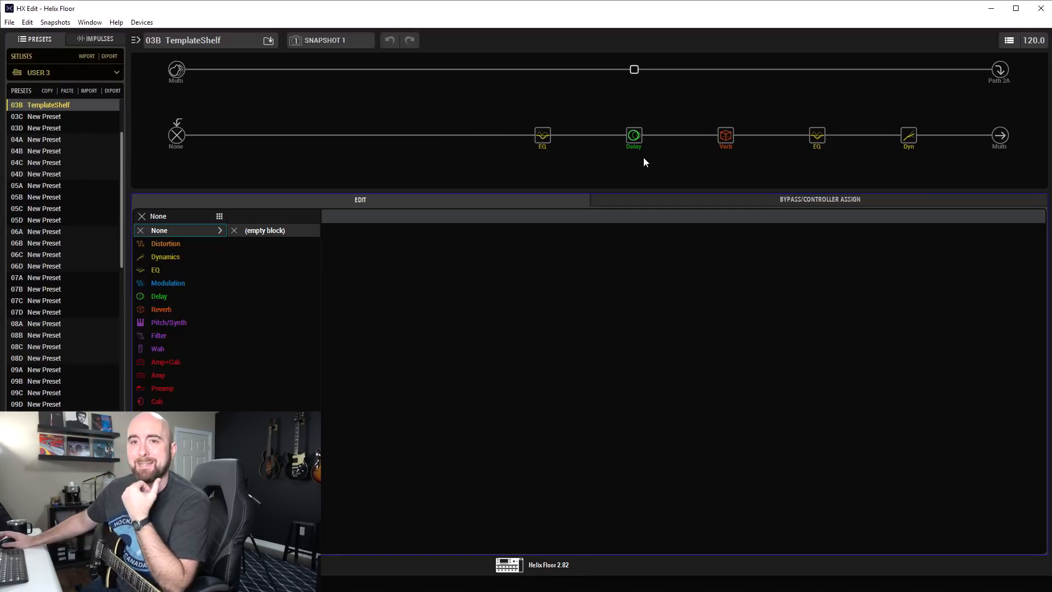
Examine the settings of the dynamics, second EQ and reverb blocks on the lower path.
{"action": "left_click", "coordinate": [908, 136]}
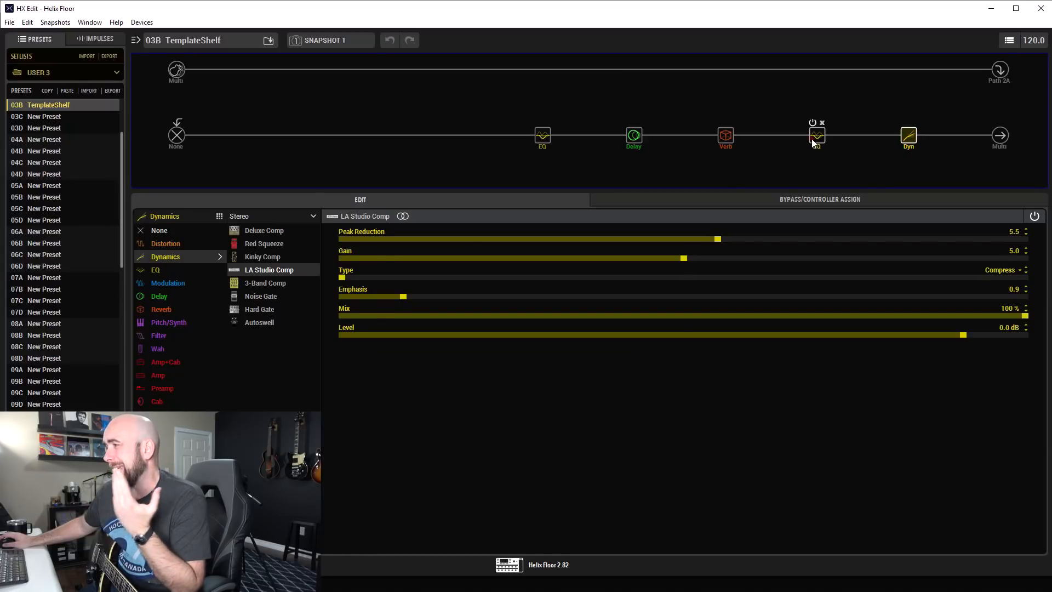
{"action": "left_click", "coordinate": [814, 137]}
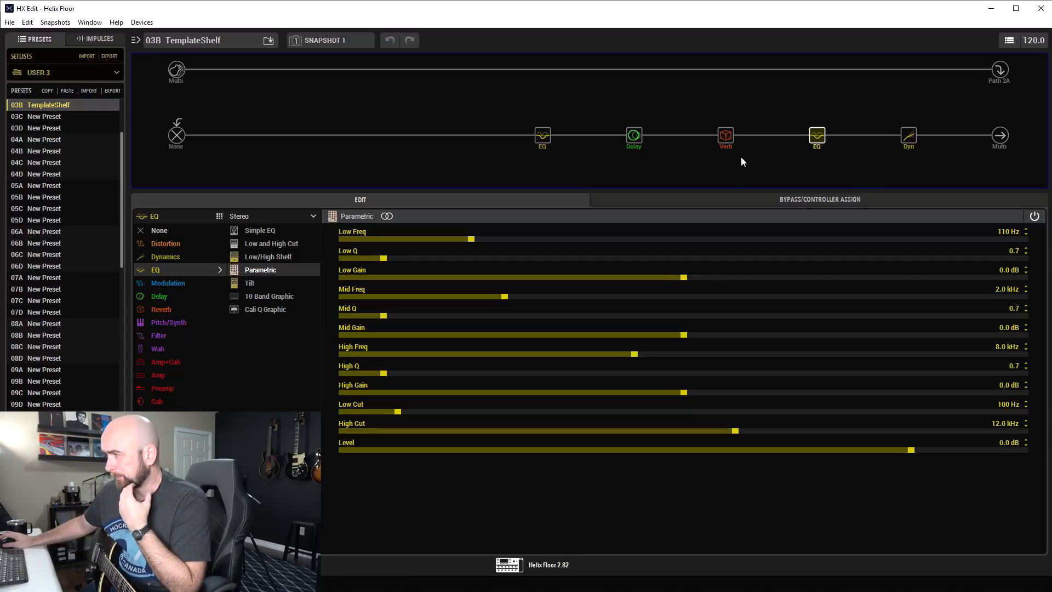
{"action": "left_click", "coordinate": [908, 146]}
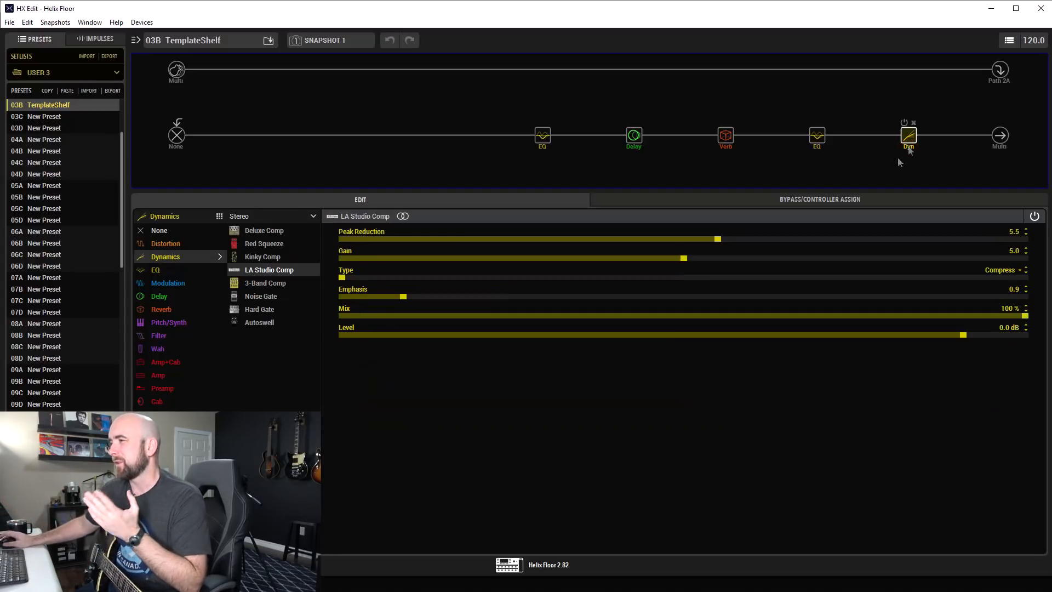
{"action": "mouse_move", "coordinate": [809, 127]}
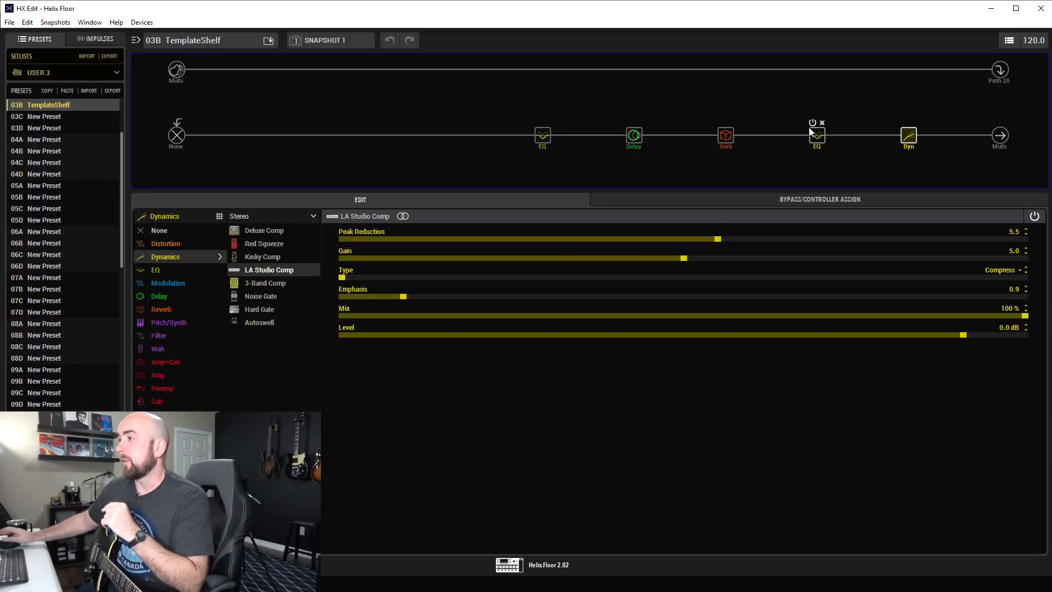
{"action": "left_click", "coordinate": [725, 135]}
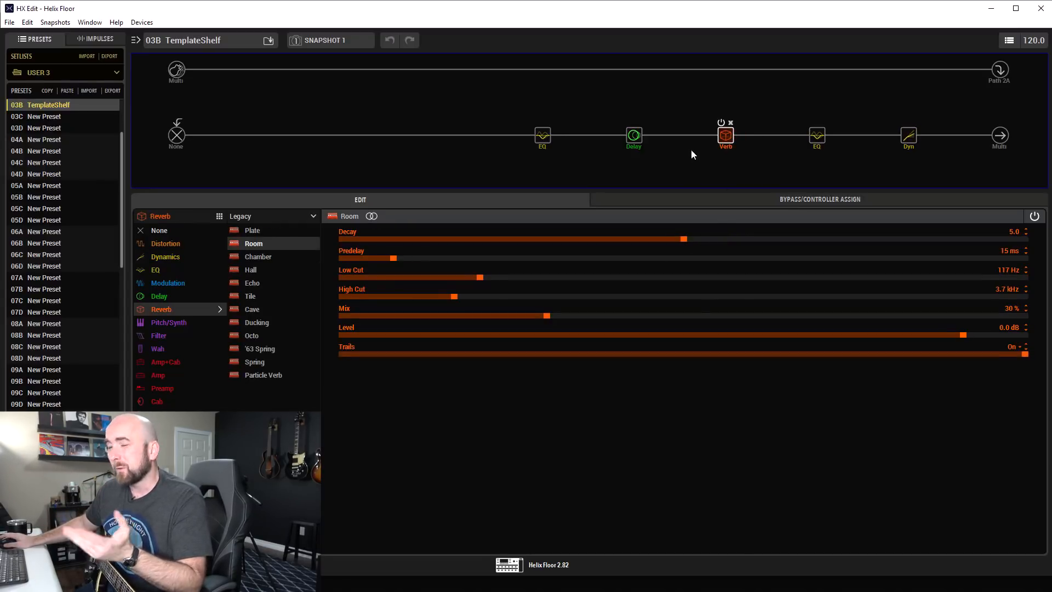
Bypass the Transistor Tape delay block on the lower path and view the first EQ's Low/High Shelf settings.
{"action": "left_click", "coordinate": [630, 137]}
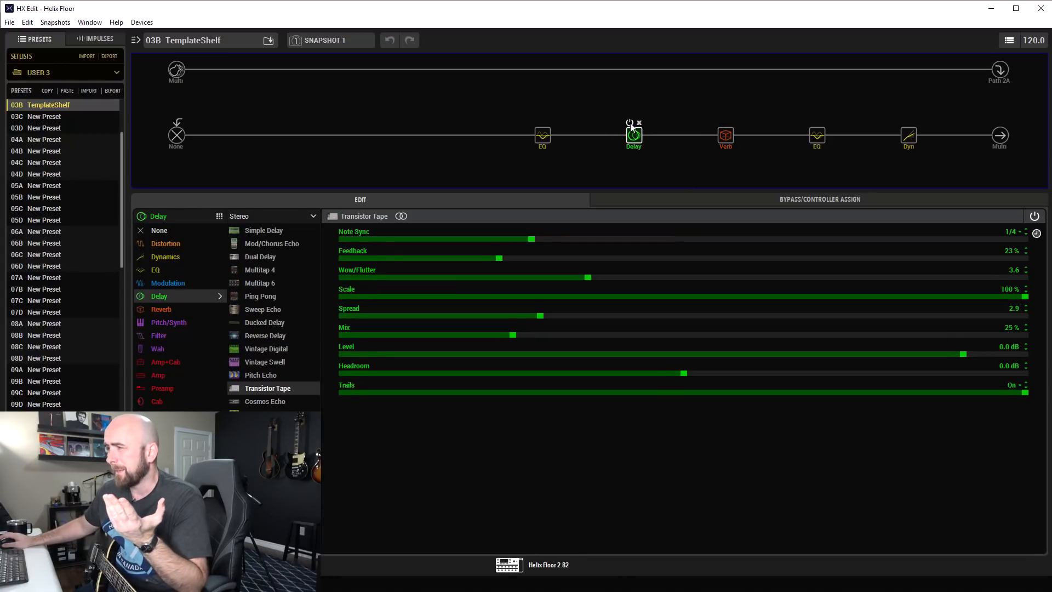
{"action": "left_click", "coordinate": [629, 122]}
{"action": "left_click", "coordinate": [543, 136]}
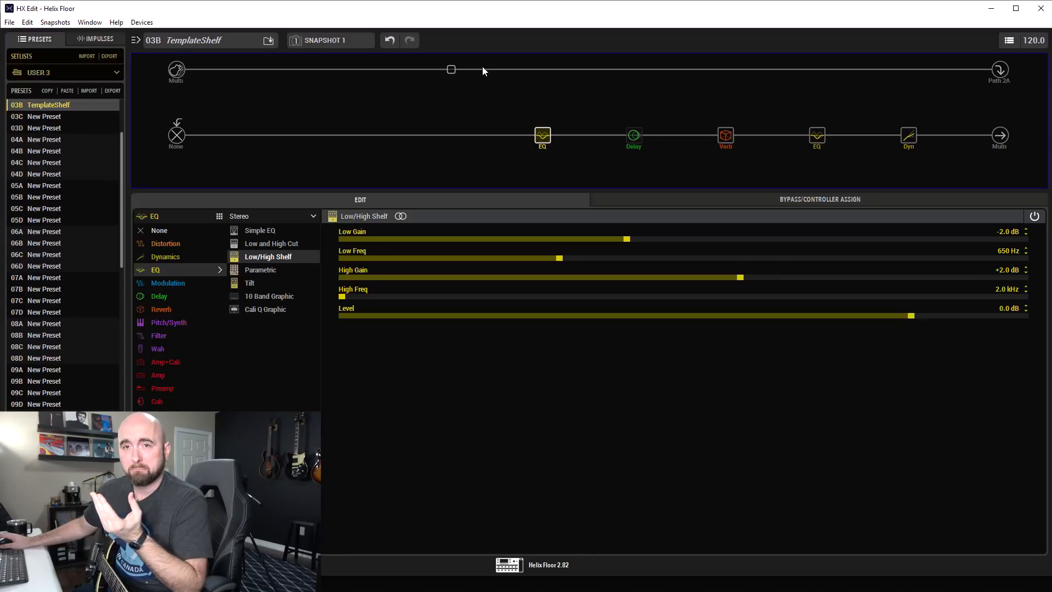
Add a US Small Tweed Amp+Cab above the first EQ and move it down onto a parallel branch.
{"action": "left_click", "coordinate": [539, 70]}
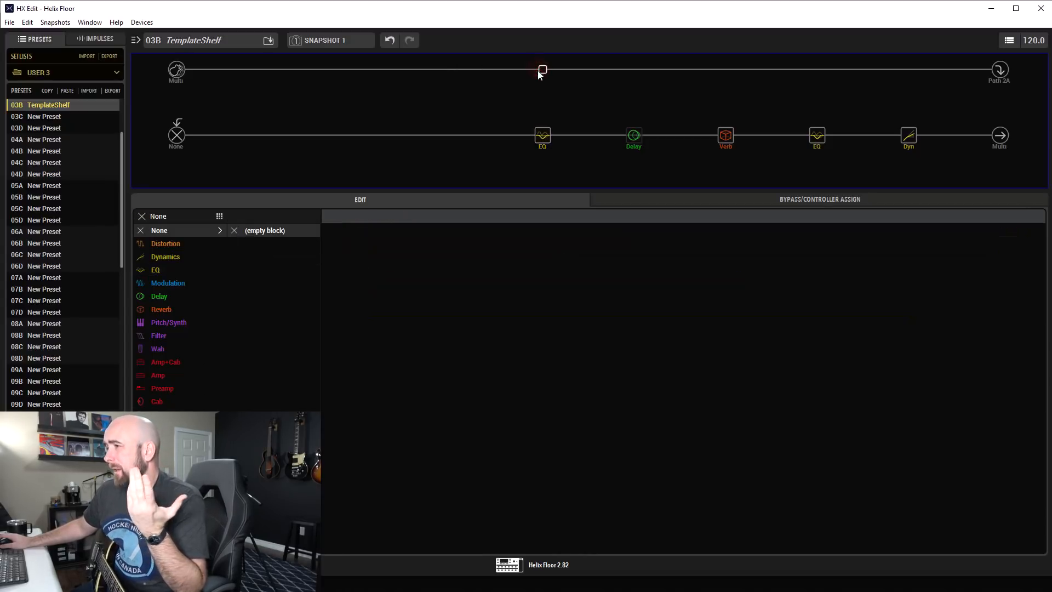
{"action": "left_click", "coordinate": [183, 361]}
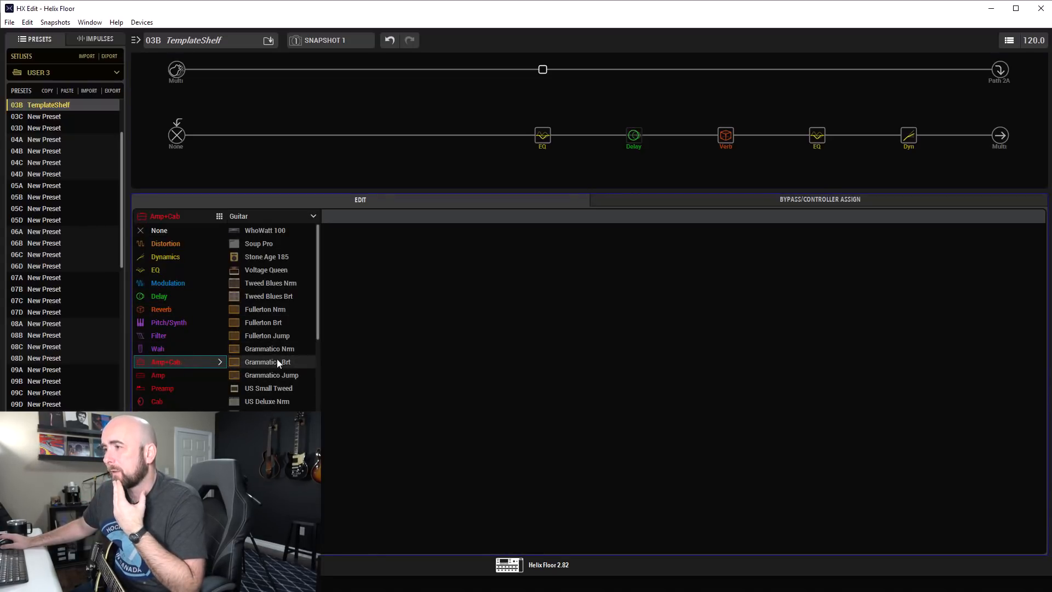
{"action": "scroll", "coordinate": [277, 360], "scroll_direction": "down", "scroll_amount": 2}
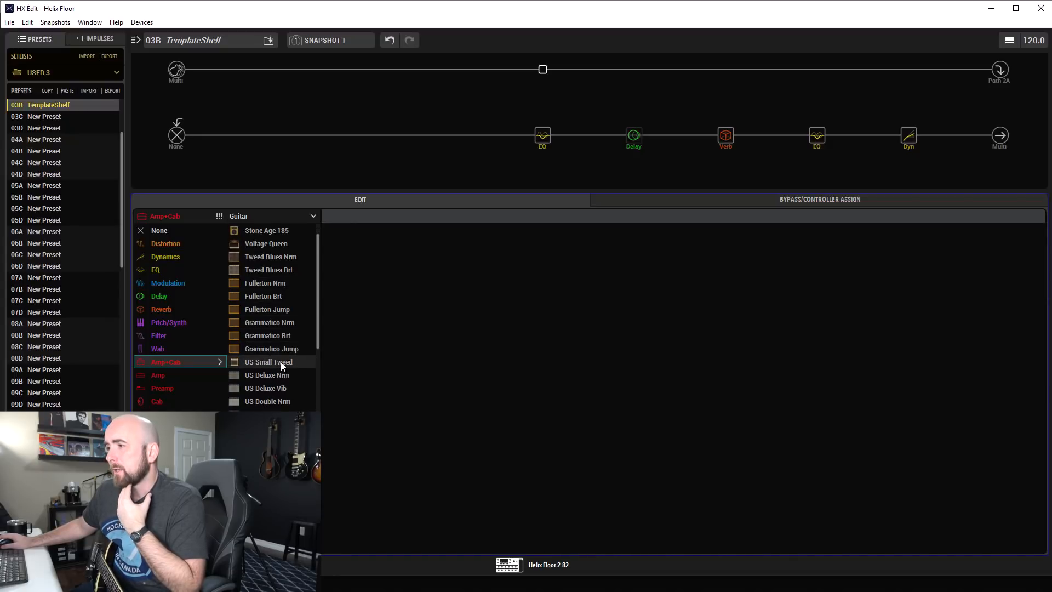
{"action": "left_click", "coordinate": [281, 361]}
{"action": "left_click_drag", "start_coordinate": [552, 81], "coordinate": [556, 112]}
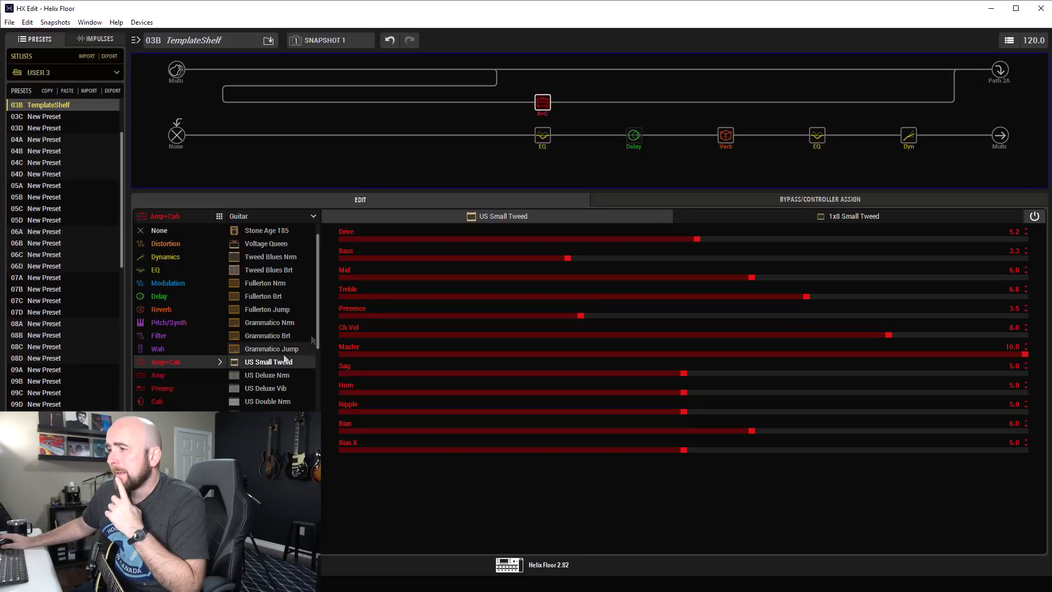
Add a Placater Dirty Amp+Cab on the upper branch, directly above the US Small Tweed.
{"action": "left_click", "coordinate": [542, 70]}
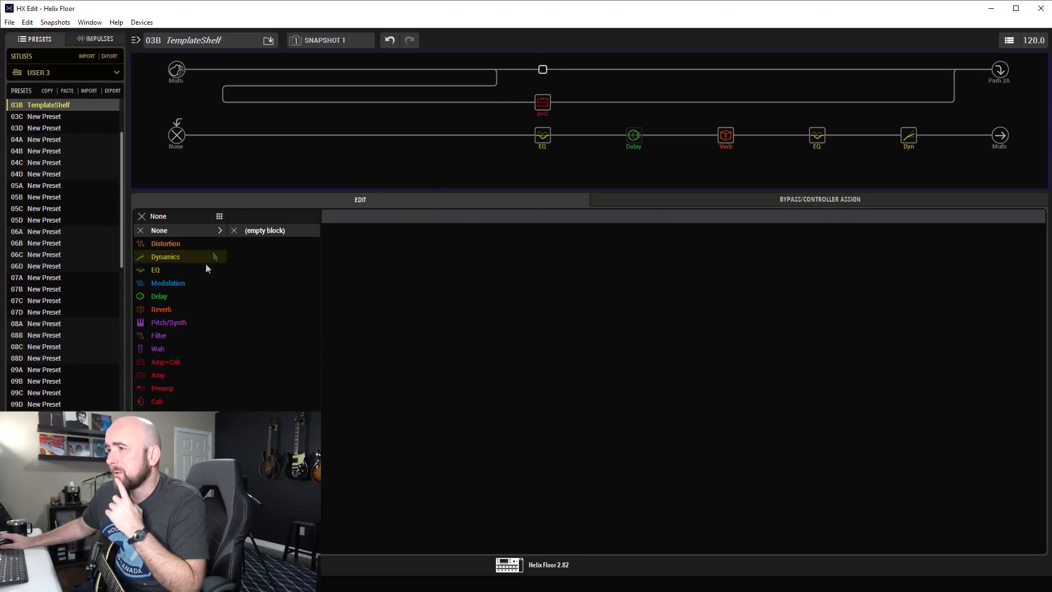
{"action": "left_click", "coordinate": [176, 361]}
{"action": "scroll", "coordinate": [256, 360], "scroll_direction": "down", "scroll_amount": 5}
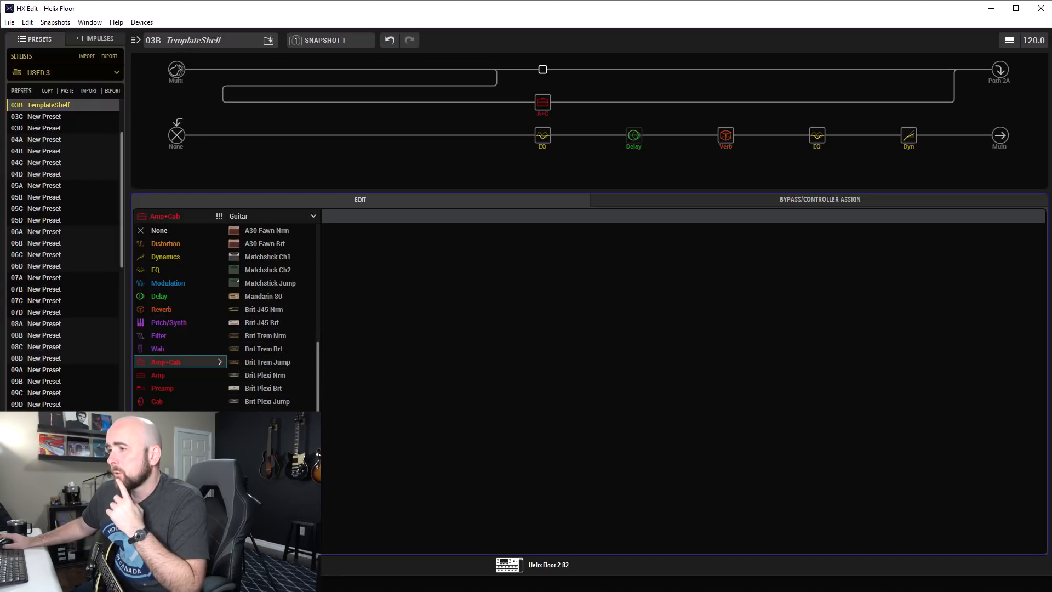
{"action": "left_click", "coordinate": [274, 467]}
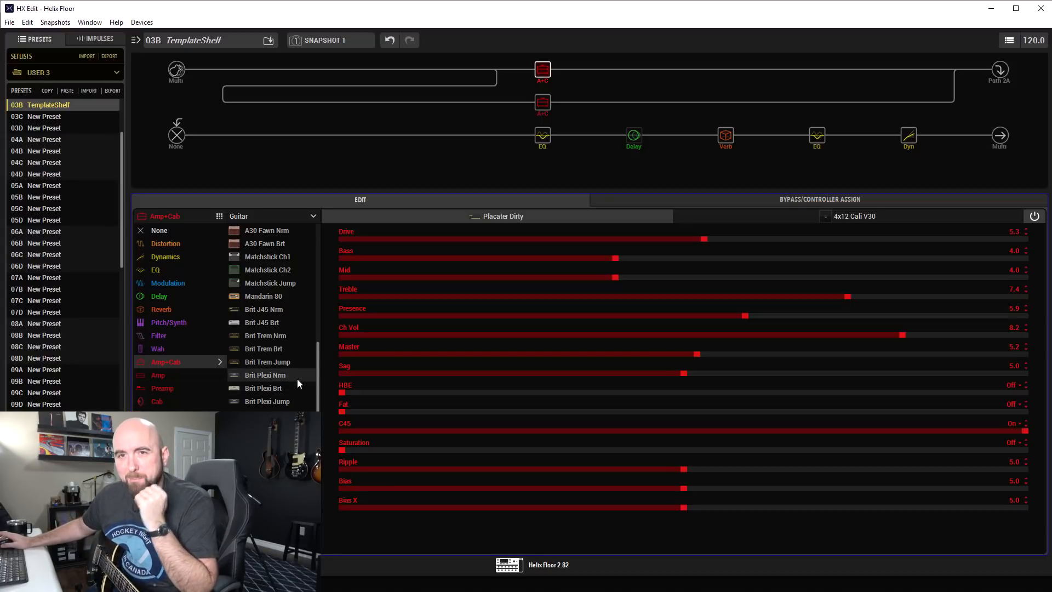
Change the path split before the amps to Split A/B and set Route To to A 100.
{"action": "left_click", "coordinate": [497, 70]}
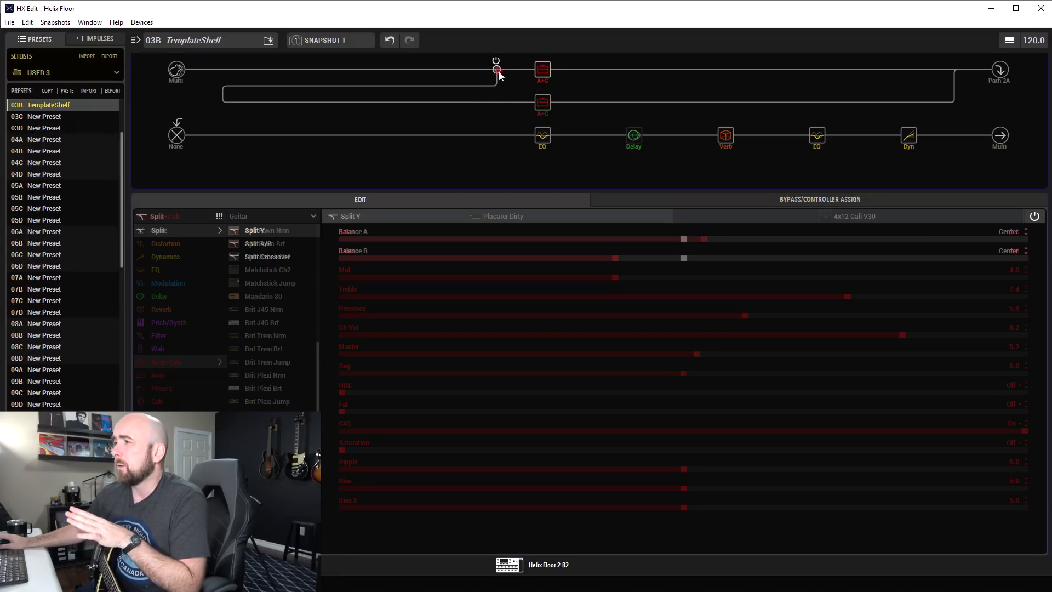
{"action": "left_click", "coordinate": [272, 244]}
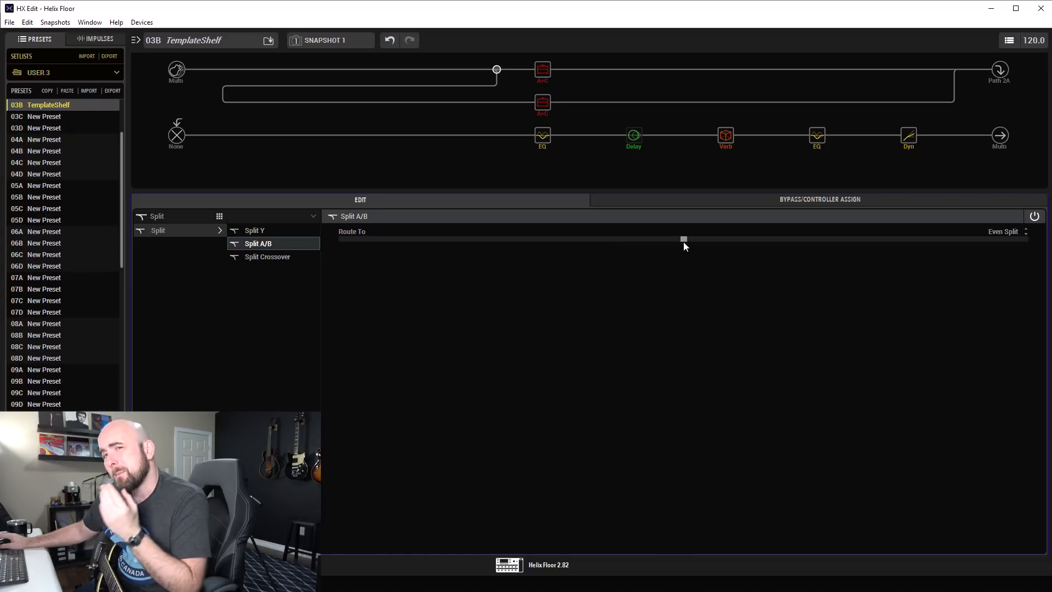
{"action": "left_click_drag", "start_coordinate": [683, 239], "coordinate": [492, 244]}
{"action": "left_click_drag", "start_coordinate": [738, 250], "coordinate": [268, 245]}
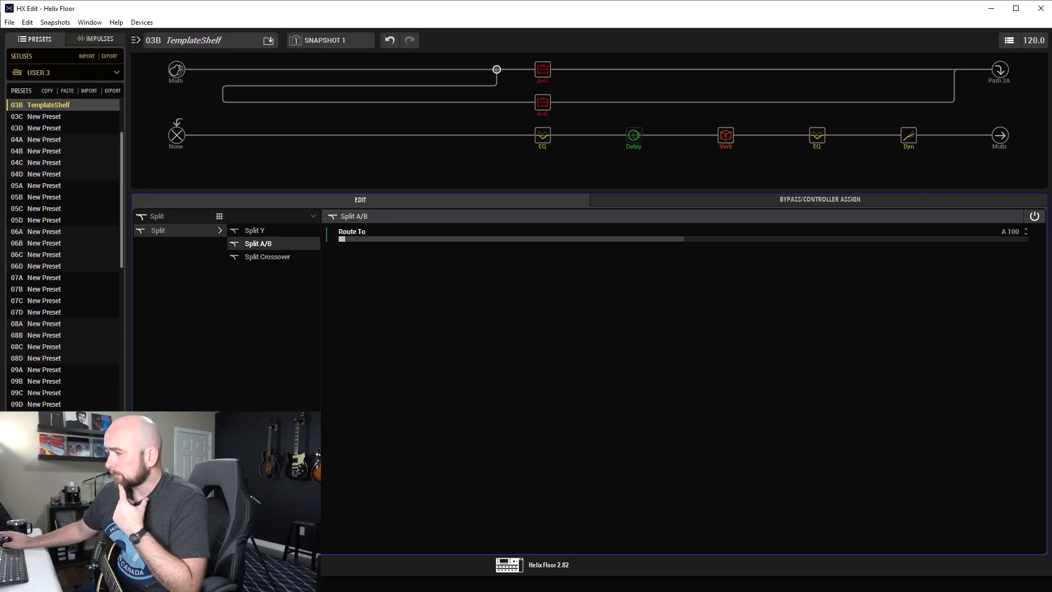
Try routing the A/B split to B 100, and return Route To to Even Split.
{"action": "left_click", "coordinate": [669, 352]}
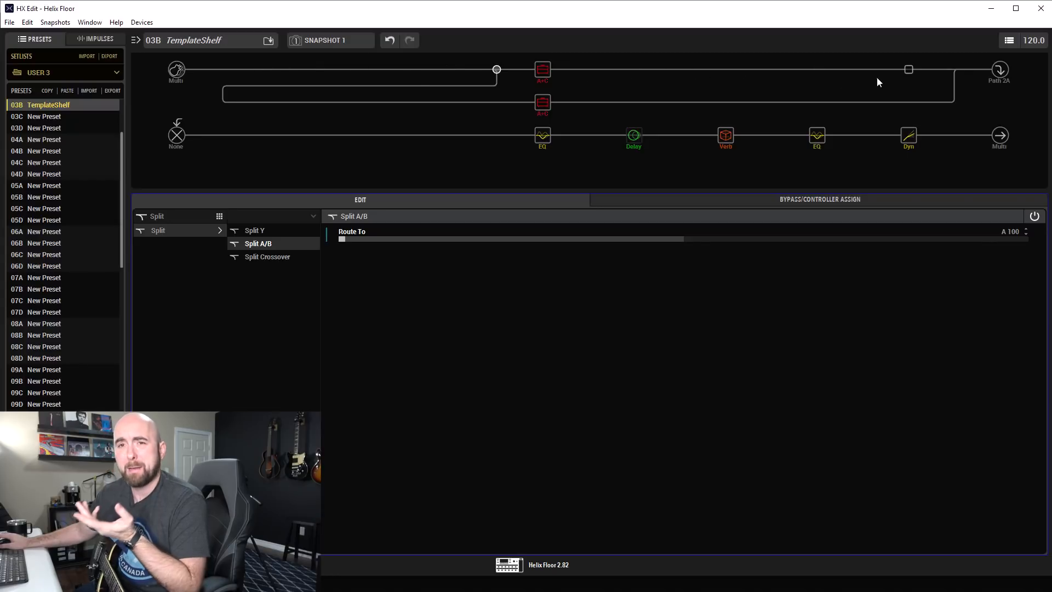
{"action": "left_click_drag", "start_coordinate": [695, 238], "coordinate": [1025, 239]}
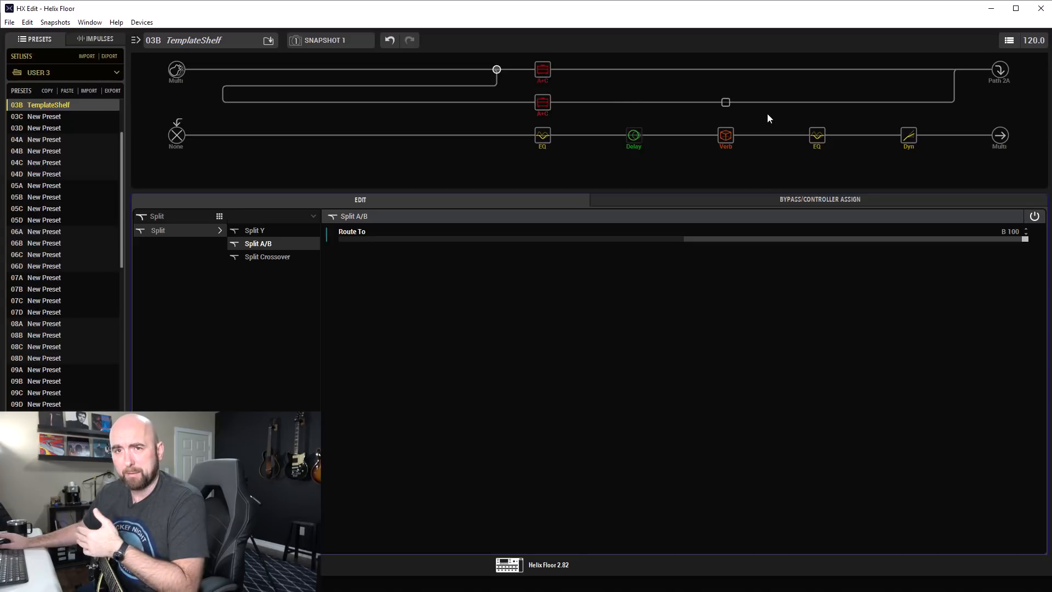
{"action": "left_click", "coordinate": [682, 240]}
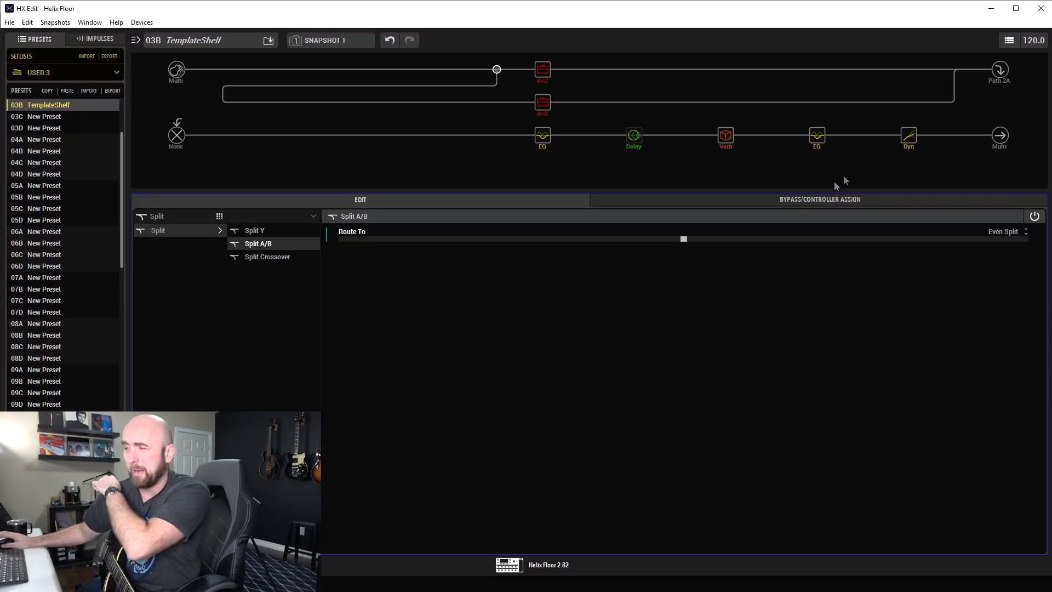
Review the merge mixer's settings and set the A/B split's Route To to A 100 for the Placater Dirty.
{"action": "left_click", "coordinate": [955, 70]}
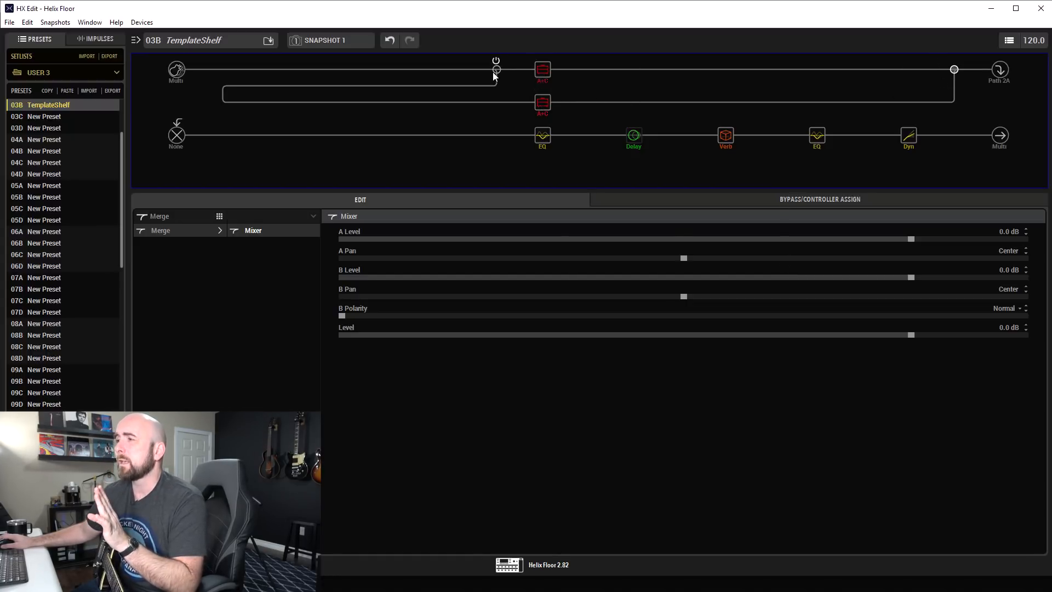
{"action": "left_click", "coordinate": [492, 71]}
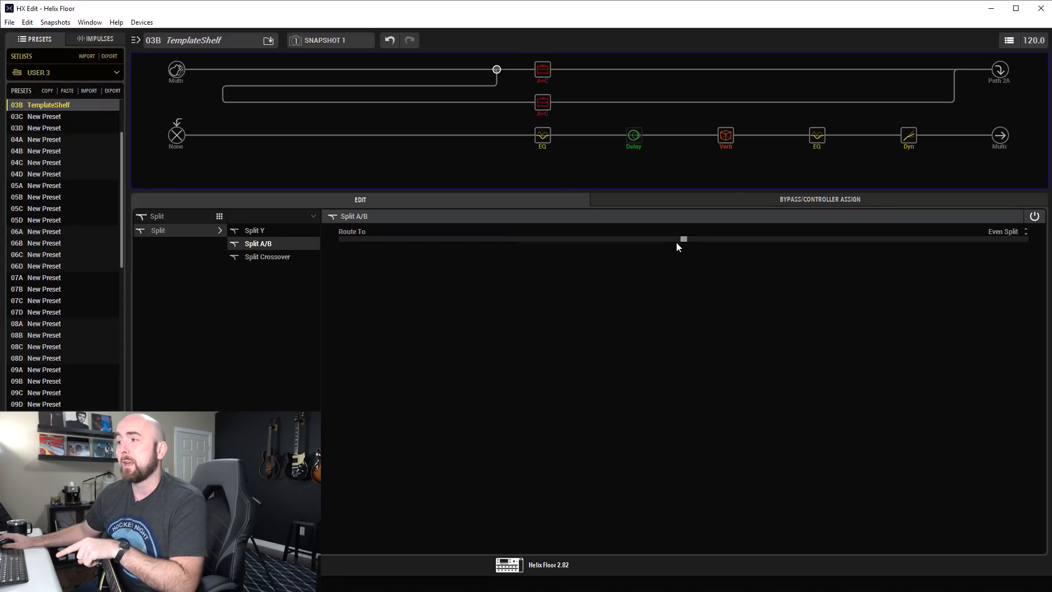
{"action": "left_click_drag", "start_coordinate": [683, 240], "coordinate": [284, 239]}
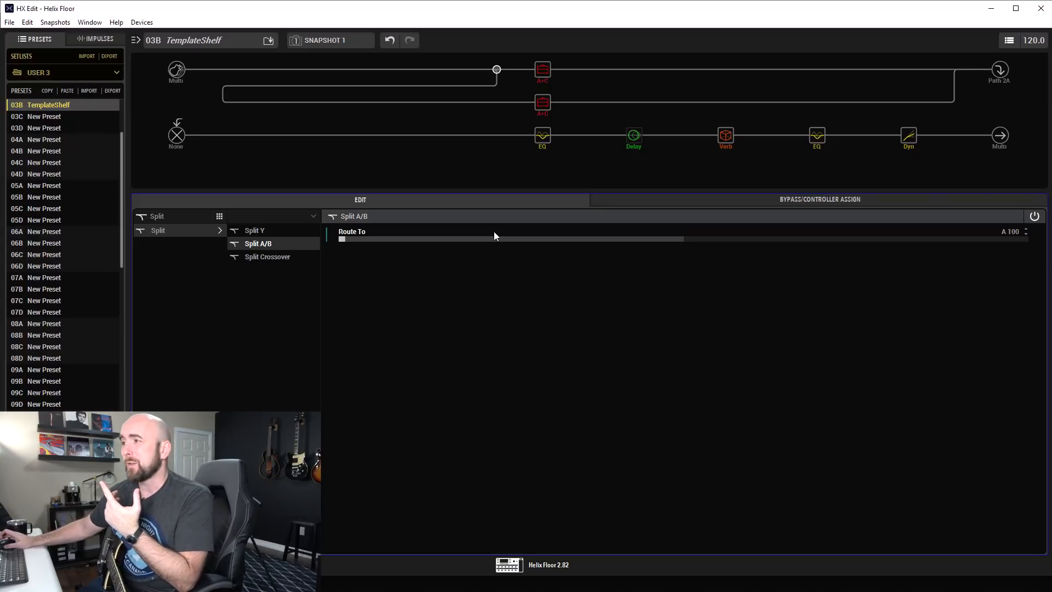
{"action": "left_click", "coordinate": [542, 71]}
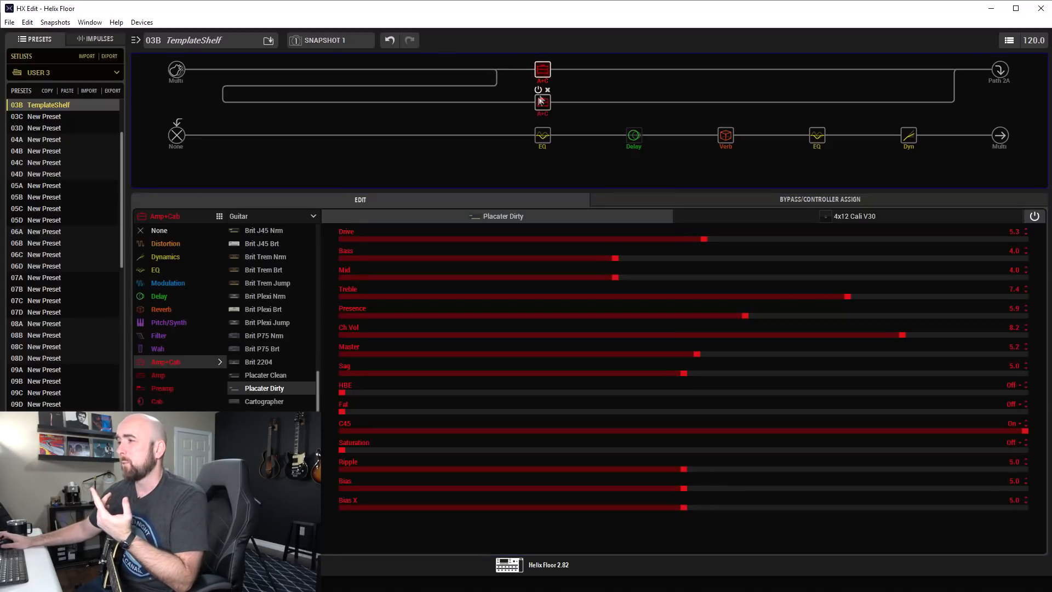
{"action": "left_click", "coordinate": [496, 70]}
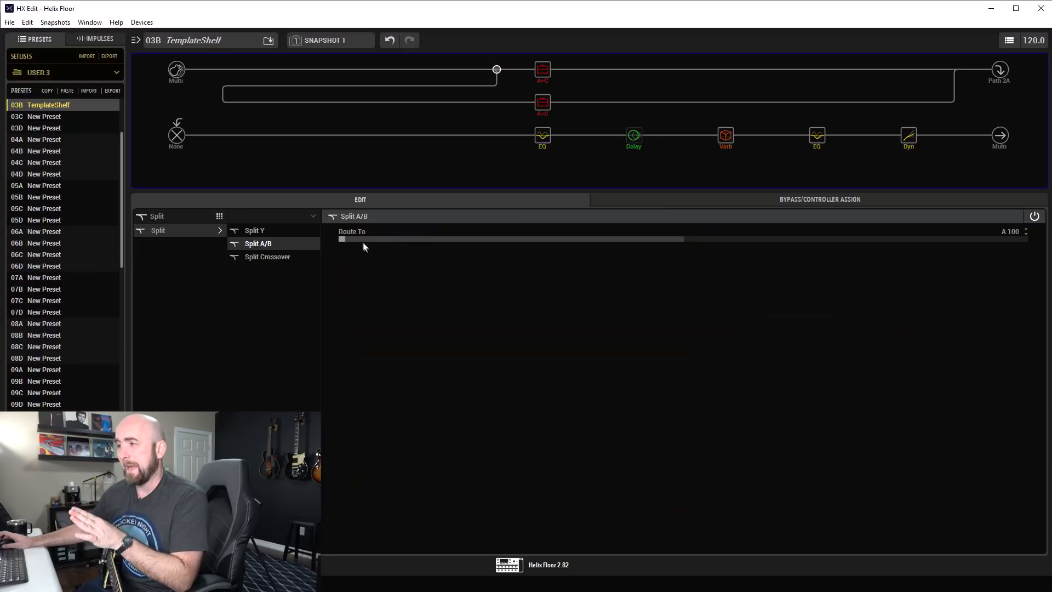
Change the Placater Dirty's cab to 4x12 Greenback 25 and set its mic distance to 3.0".
{"action": "mouse_move", "coordinate": [541, 141]}
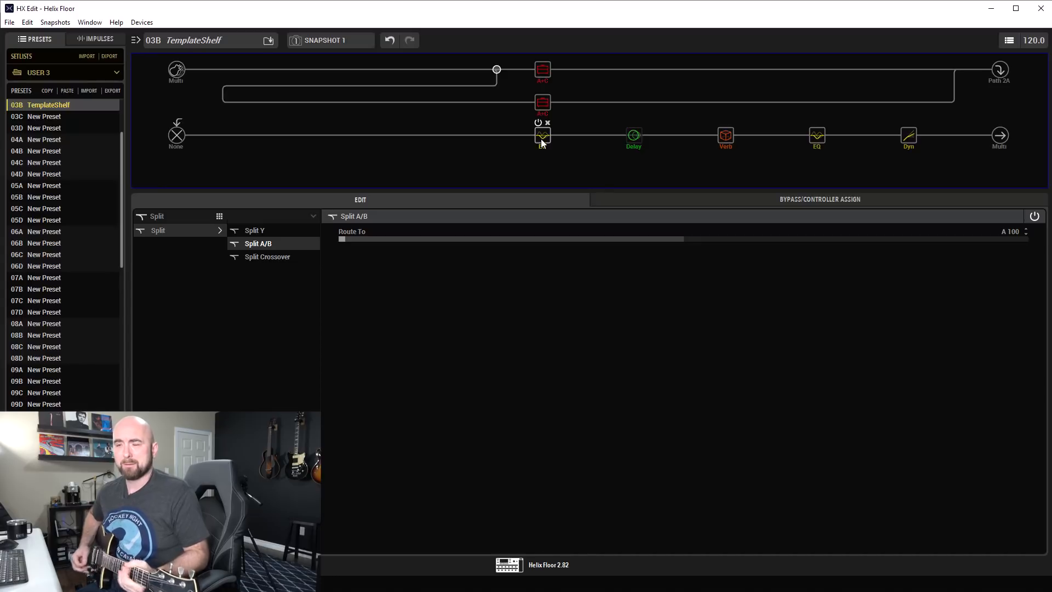
{"action": "left_click", "coordinate": [540, 73]}
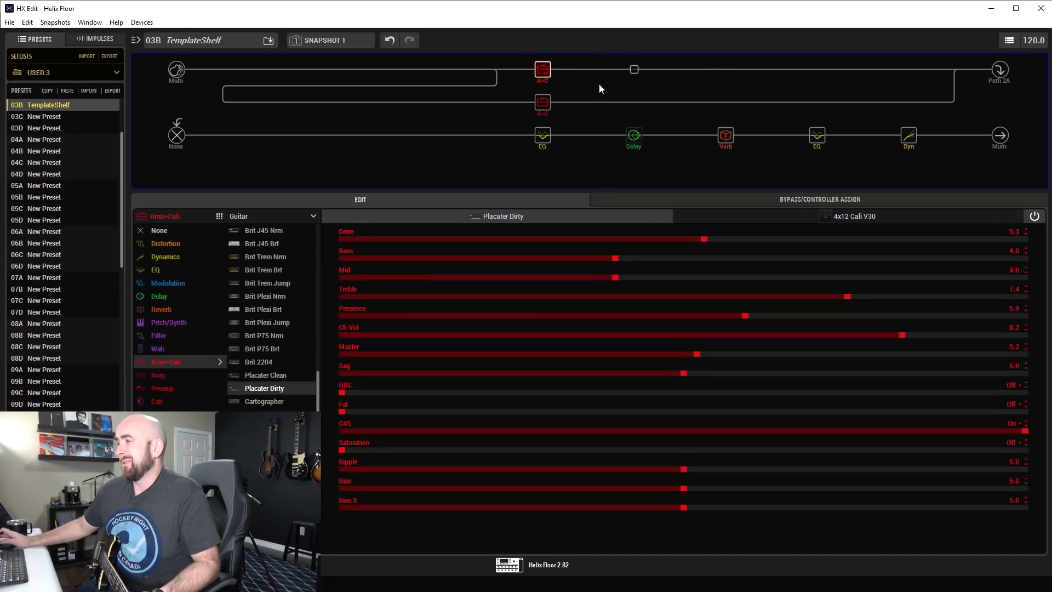
{"action": "left_click", "coordinate": [852, 220]}
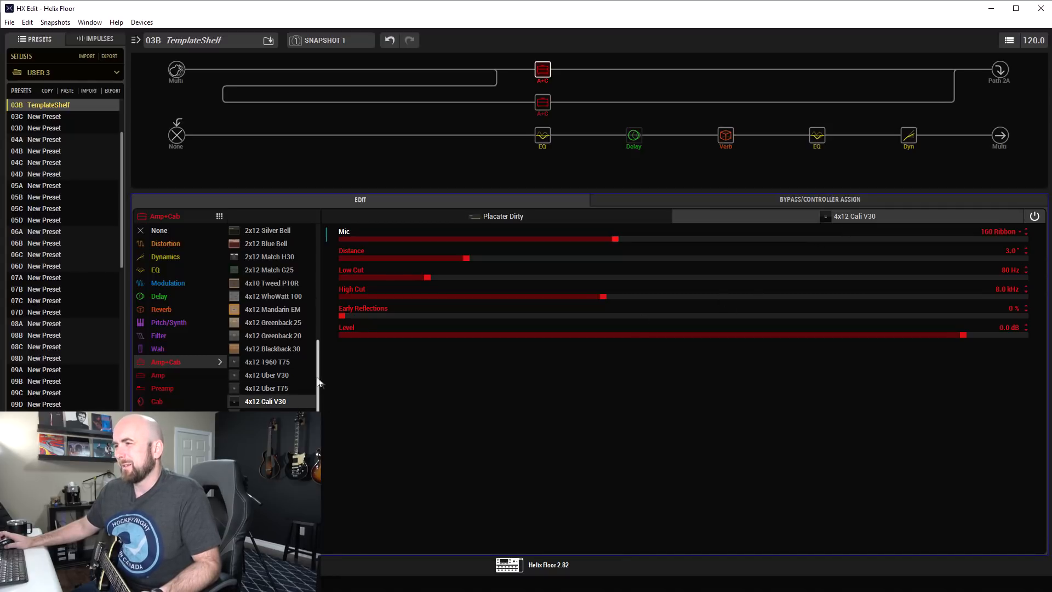
{"action": "left_click", "coordinate": [290, 322]}
{"action": "scroll", "coordinate": [731, 235], "scroll_direction": "up", "scroll_amount": 6}
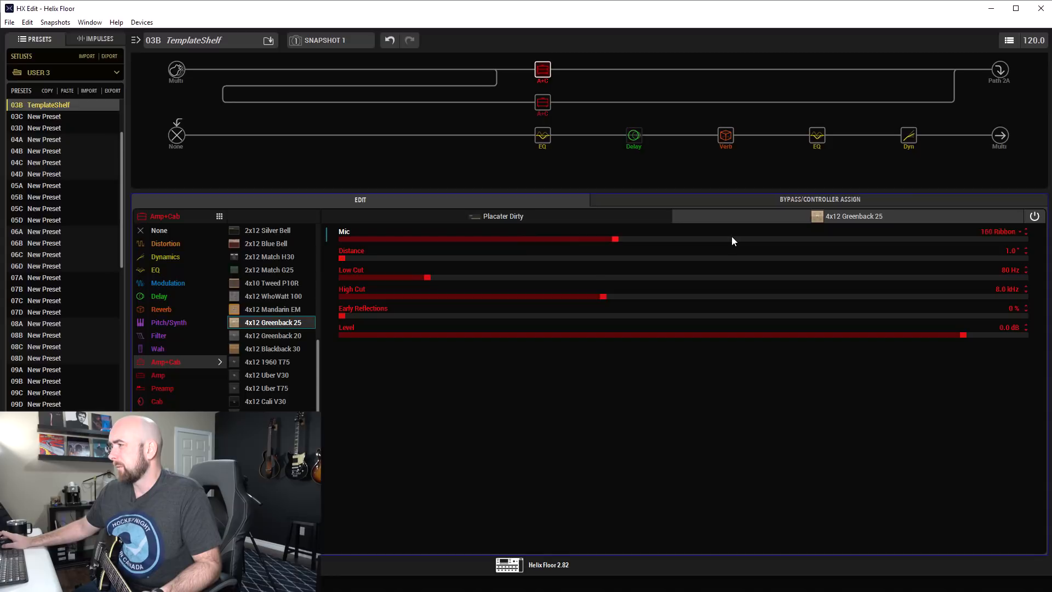
{"action": "scroll", "coordinate": [517, 260], "scroll_direction": "up", "scroll_amount": 6}
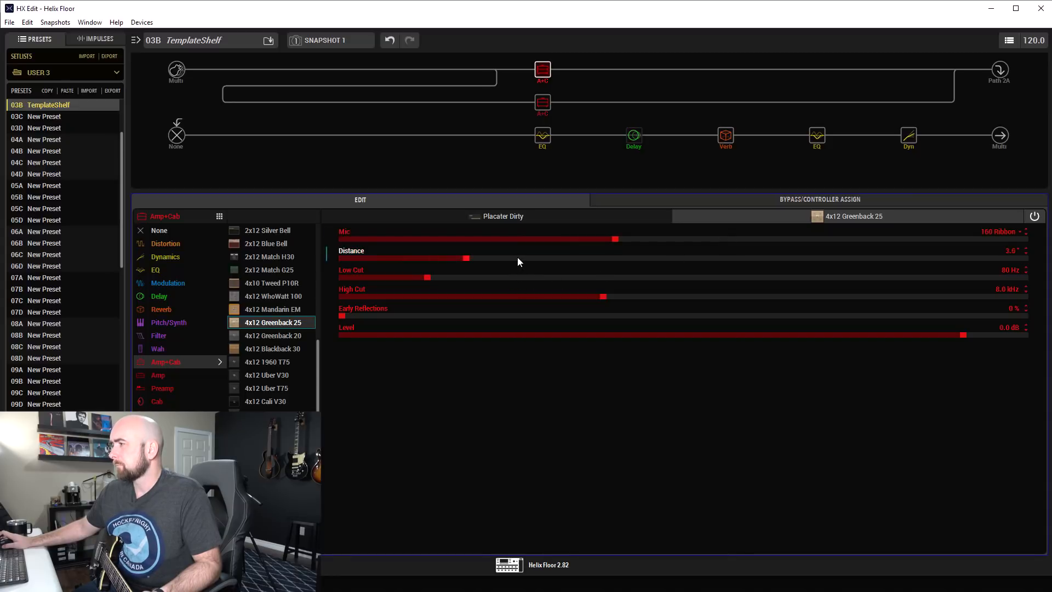
Set the Greenback cab's High Cut and Low Cut to Off, and check the Parametric EQ block's settings.
{"action": "left_click_drag", "start_coordinate": [664, 296], "coordinate": [1044, 297]}
{"action": "left_click_drag", "start_coordinate": [419, 277], "coordinate": [330, 277]}
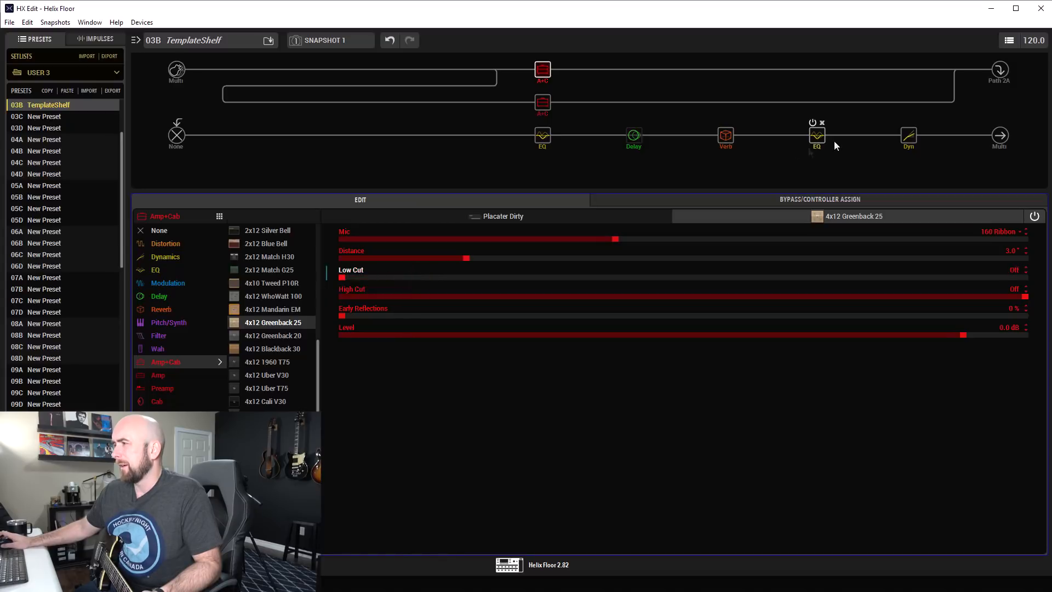
{"action": "left_click", "coordinate": [818, 140]}
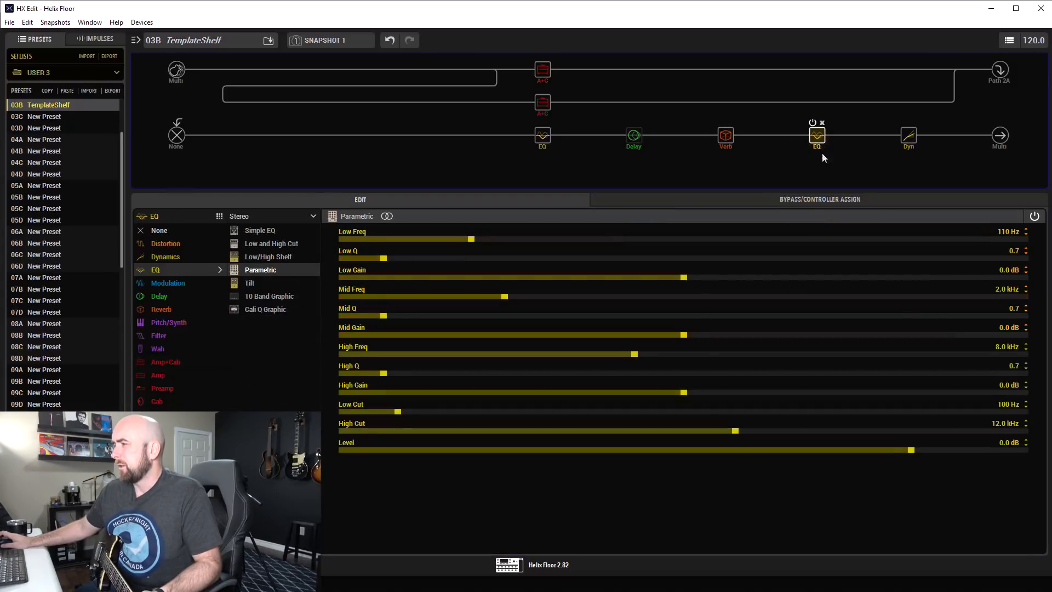
Turn off C45 on the Placater Dirty amp and set its Drive to 6.7.
{"action": "left_click", "coordinate": [548, 71]}
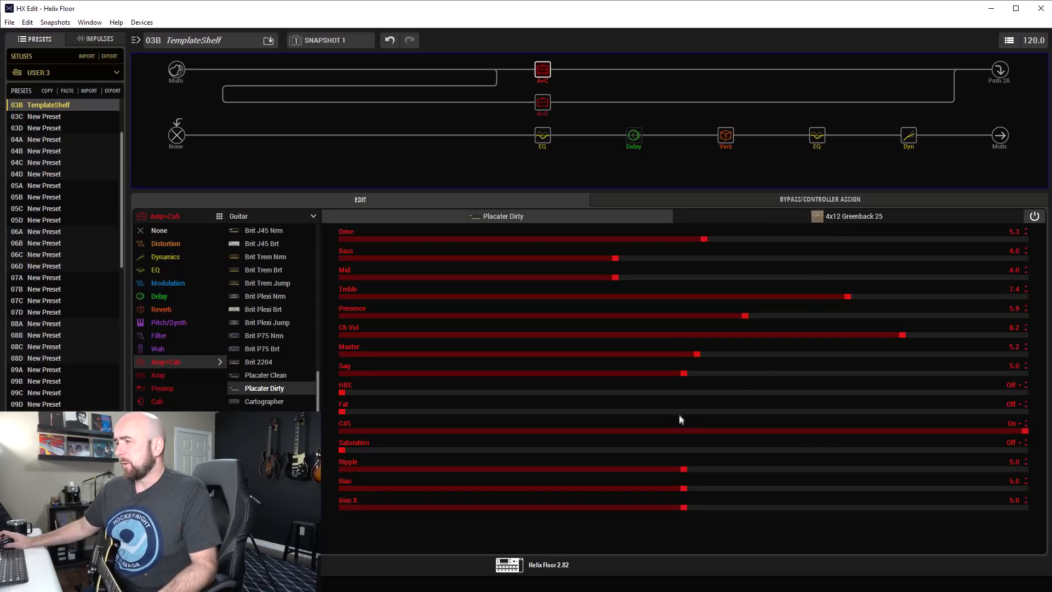
{"action": "left_click", "coordinate": [681, 431]}
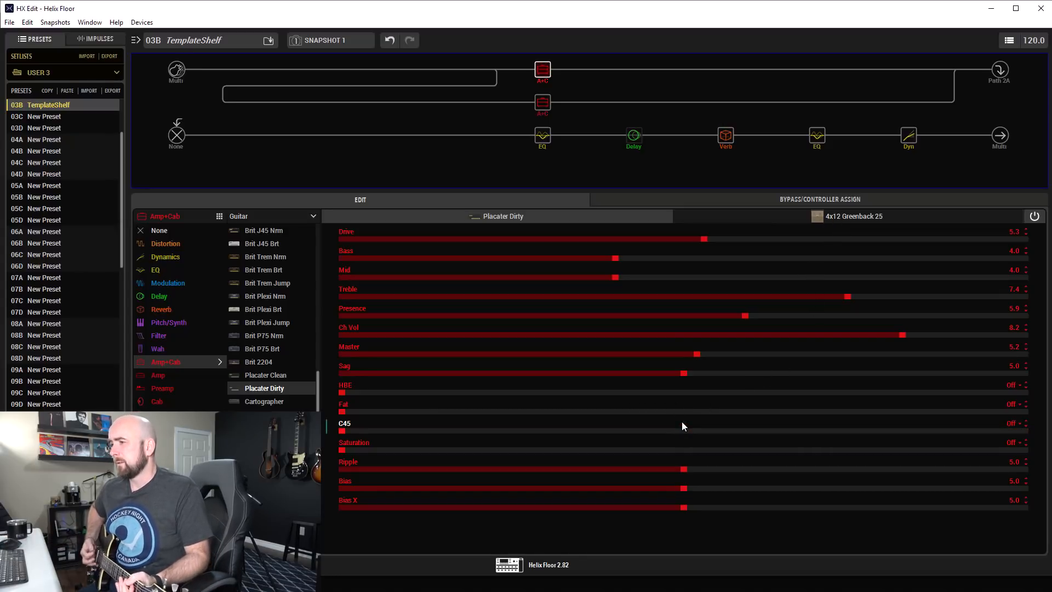
{"action": "left_click", "coordinate": [799, 239]}
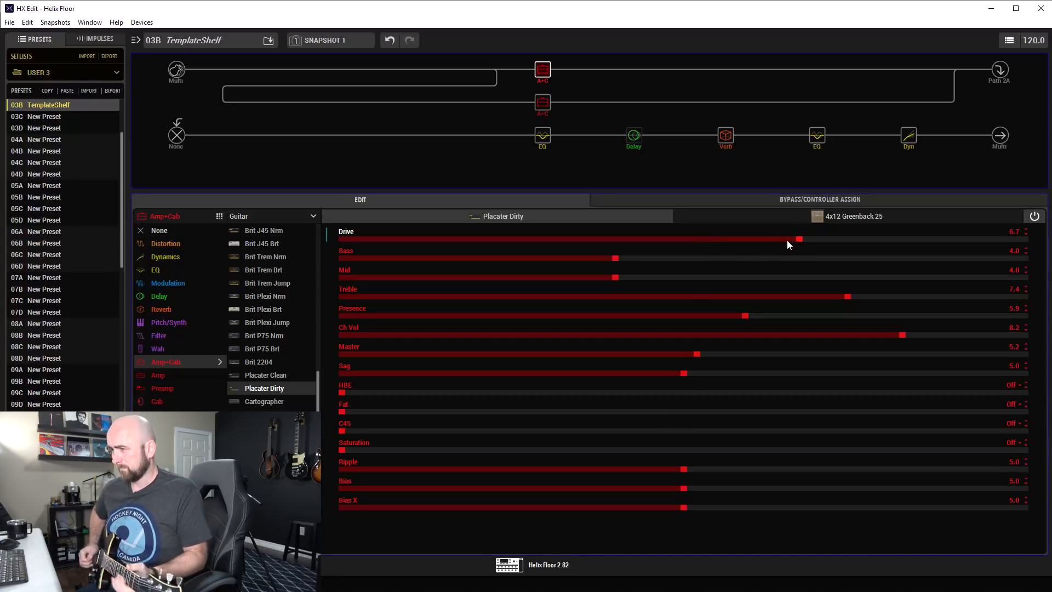
Set the Placater Dirty's Treble to 7.9, Presence to 8.1, Bass to 5.6 and Master to 5.1, leaving Fat switched off after trying it.
{"action": "left_click", "coordinate": [861, 315]}
{"action": "left_click", "coordinate": [890, 297]}
{"action": "left_click", "coordinate": [895, 316]}
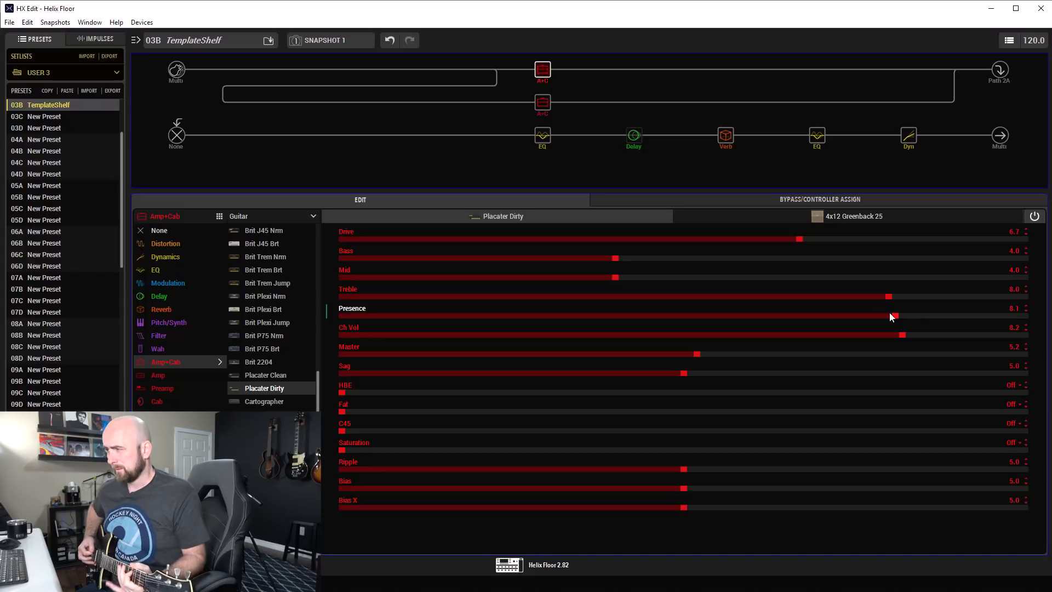
{"action": "left_click", "coordinate": [857, 410]}
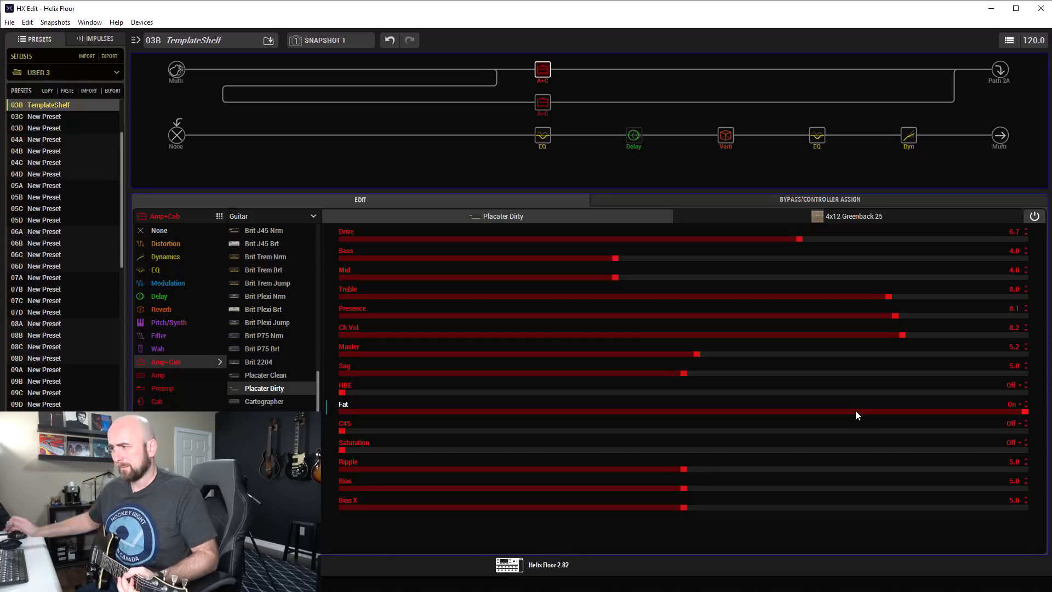
{"action": "scroll", "coordinate": [856, 410], "scroll_direction": "down", "scroll_amount": 1}
{"action": "scroll", "coordinate": [820, 352], "scroll_direction": "down", "scroll_amount": 1}
{"action": "scroll", "coordinate": [750, 295], "scroll_direction": "down", "scroll_amount": 1}
{"action": "scroll", "coordinate": [666, 255], "scroll_direction": "up", "scroll_amount": 16}
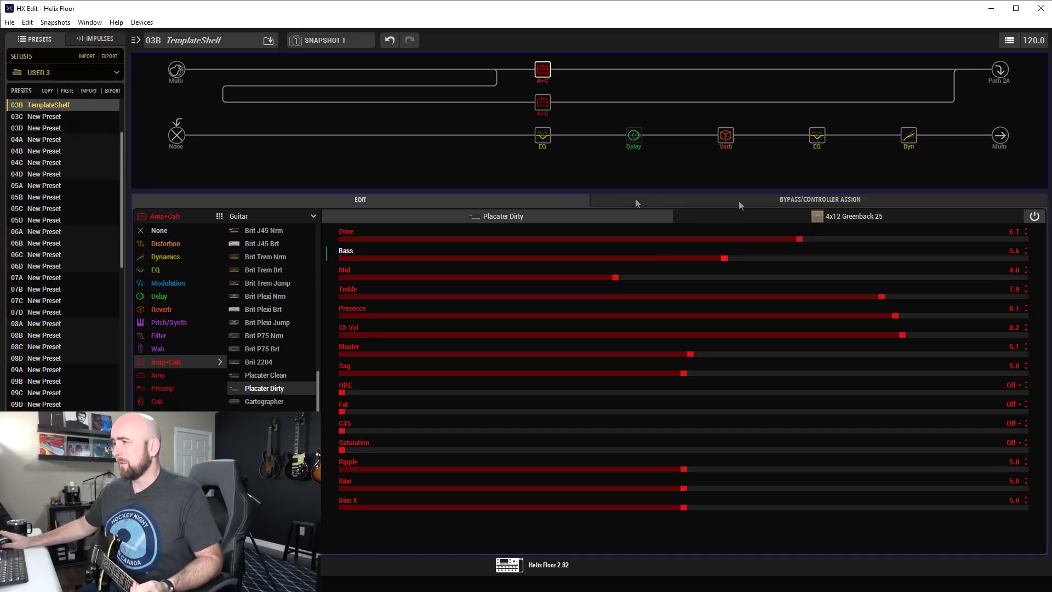
Set the Placater Dirty's Drive to 7.4 and its Ch Vol to 10.0.
{"action": "left_click", "coordinate": [830, 239]}
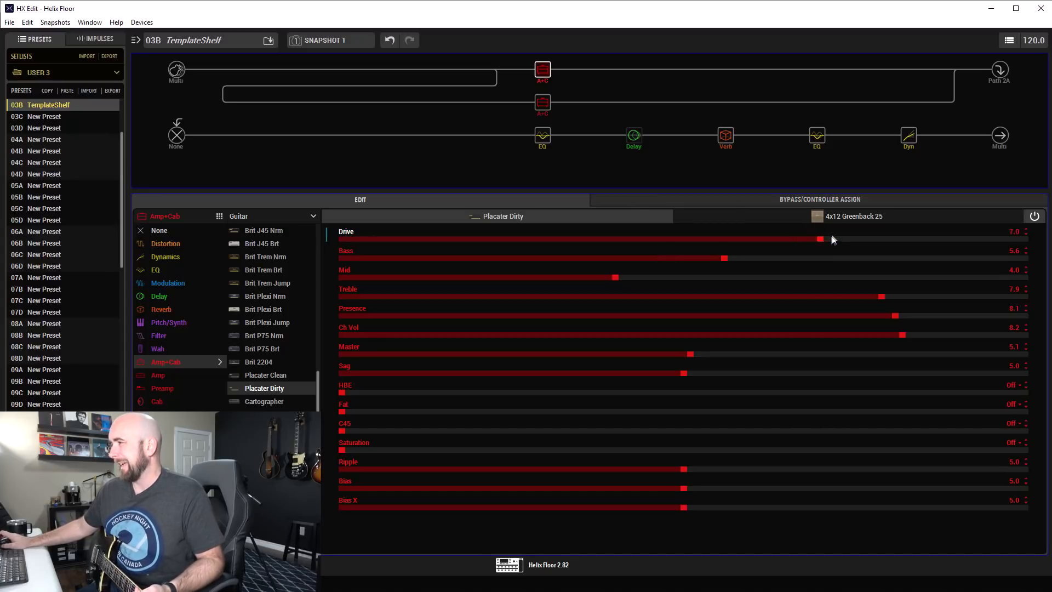
{"action": "scroll", "coordinate": [832, 236], "scroll_direction": "up", "scroll_amount": 1}
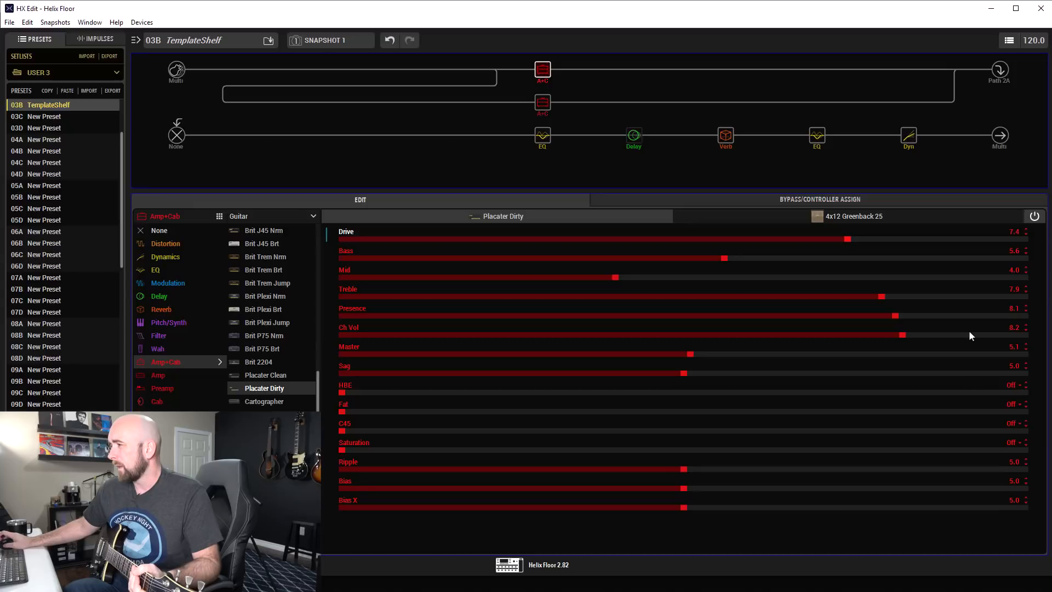
{"action": "left_click_drag", "start_coordinate": [972, 333], "coordinate": [1040, 338]}
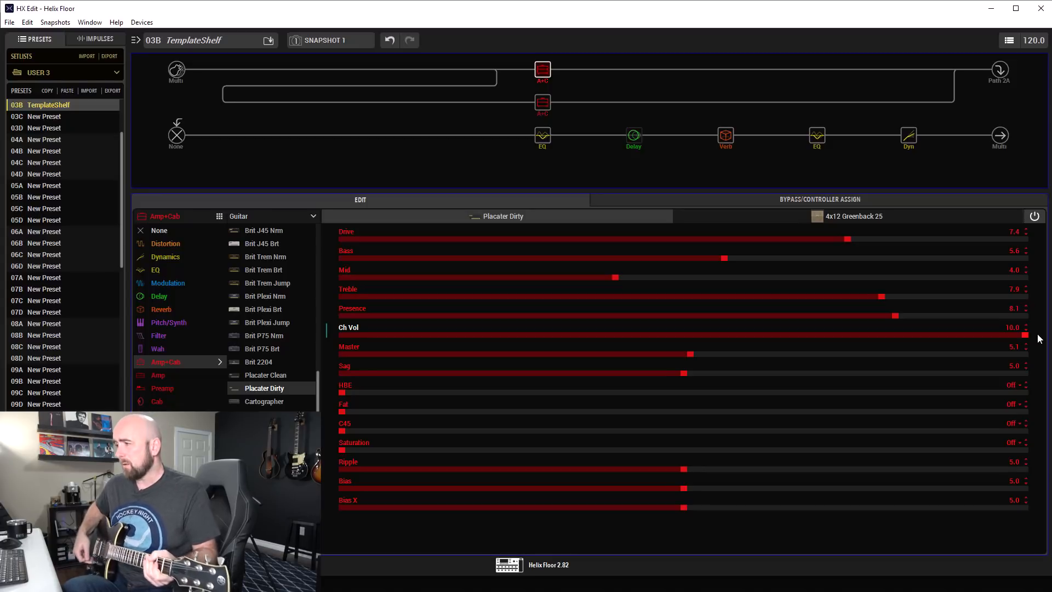
Set the A/B split's Route To to B 100 and raise the US Small Tweed's Ch Vol to 10.0.
{"action": "left_click", "coordinate": [497, 70]}
{"action": "left_click_drag", "start_coordinate": [511, 236], "coordinate": [1026, 240]}
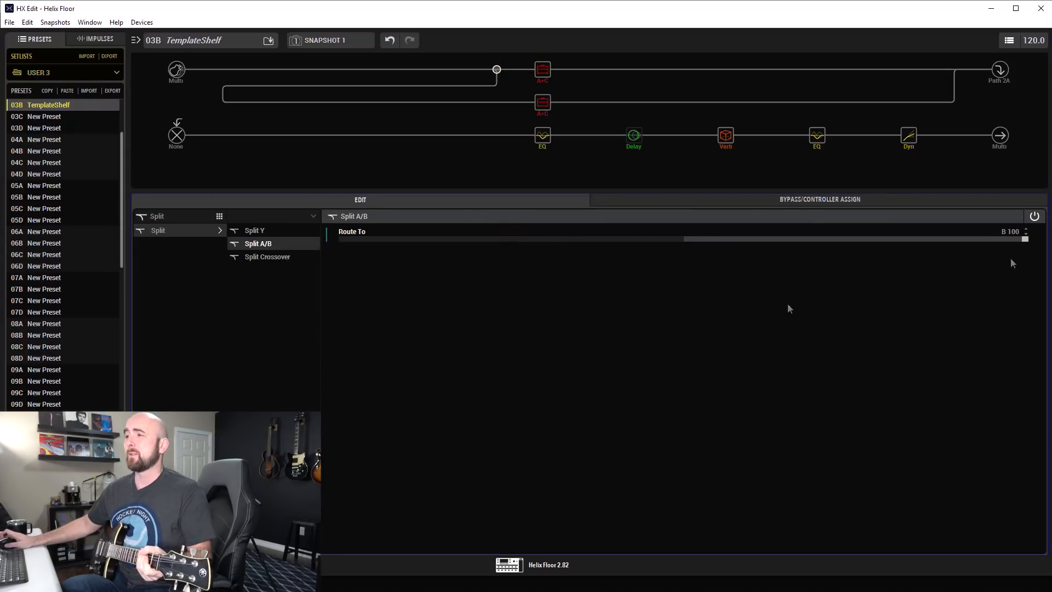
{"action": "left_click", "coordinate": [552, 107]}
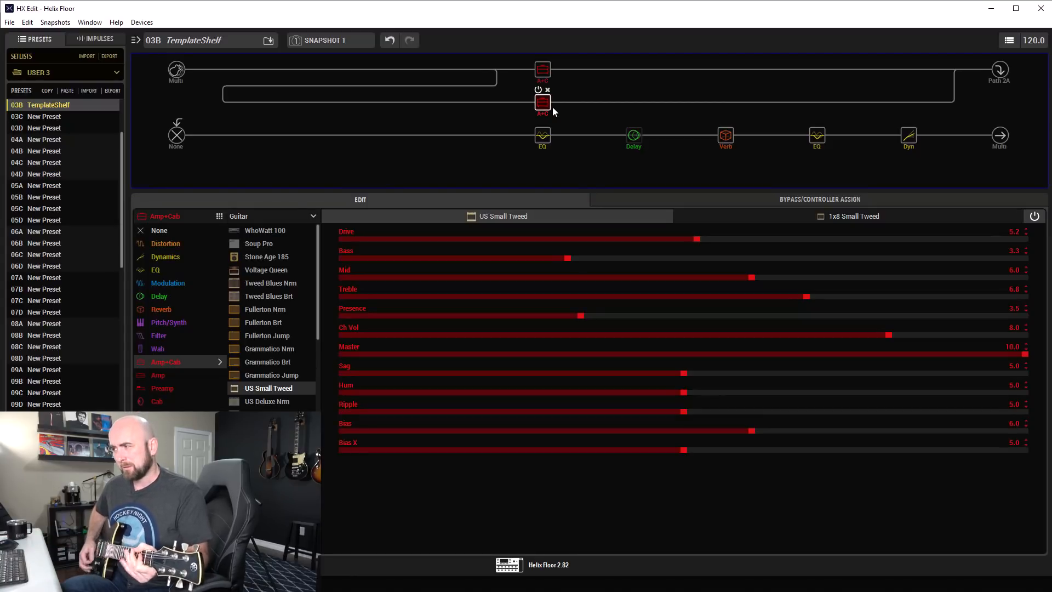
{"action": "left_click_drag", "start_coordinate": [994, 335], "coordinate": [1033, 335]}
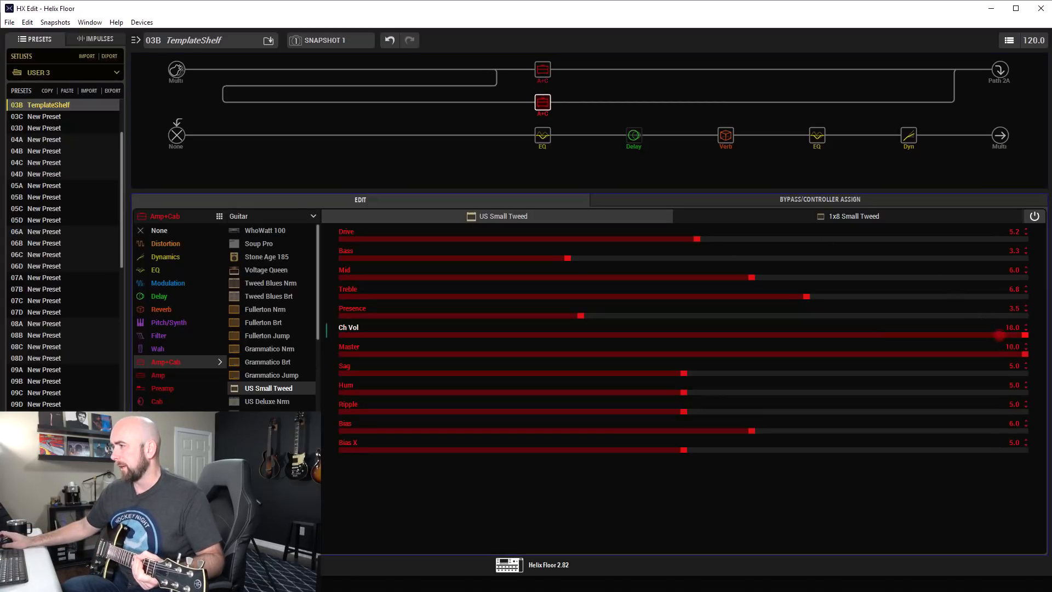
Set the 1x8 Small Tweed cab's mic to 160 Ribbon, Distance to 3.5", and both High Cut and Low Cut to Off.
{"action": "left_click", "coordinate": [850, 217]}
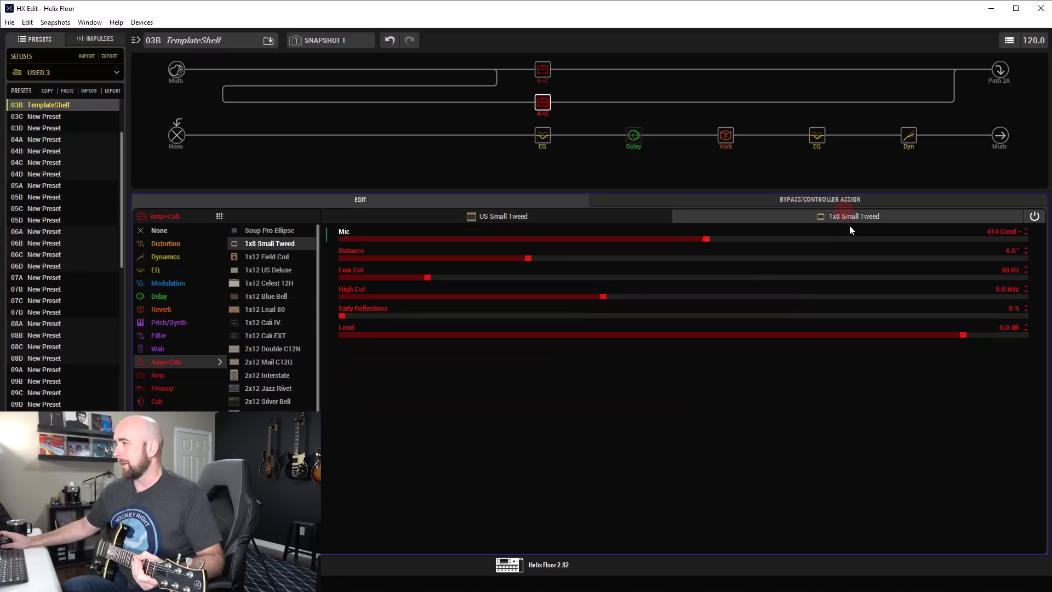
{"action": "left_click_drag", "start_coordinate": [807, 243], "coordinate": [689, 239]}
{"action": "left_click_drag", "start_coordinate": [597, 256], "coordinate": [566, 258]}
{"action": "left_click_drag", "start_coordinate": [630, 298], "coordinate": [1036, 306]}
{"action": "left_click_drag", "start_coordinate": [426, 276], "coordinate": [307, 285]}
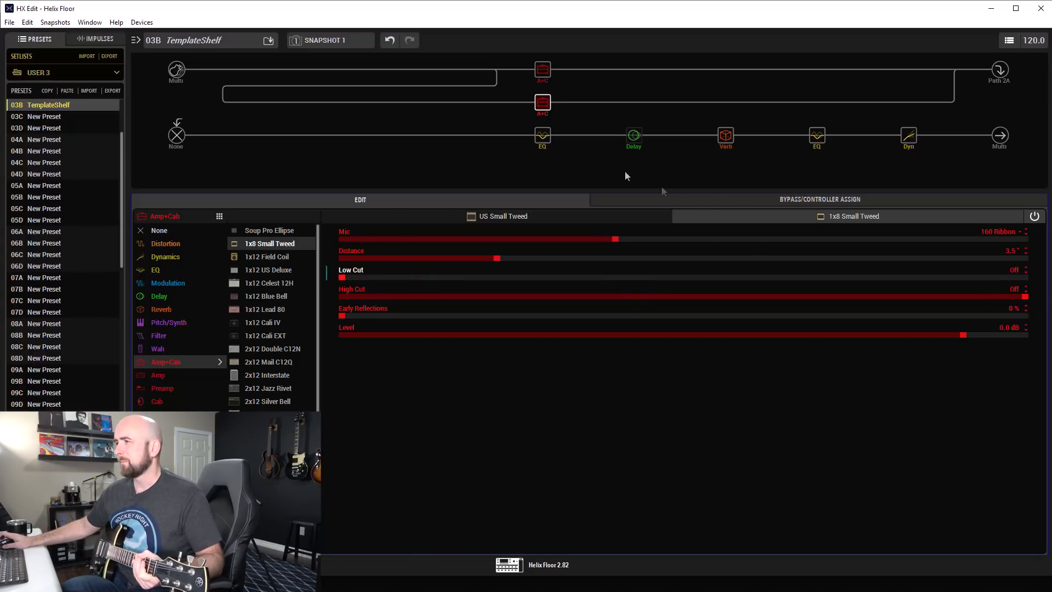
Set the US Small Tweed amp's Drive, Bass, Mid, Treble and Presence all to 10.0.
{"action": "left_click", "coordinate": [534, 222]}
{"action": "left_click_drag", "start_coordinate": [959, 246], "coordinate": [1035, 238]}
{"action": "left_click", "coordinate": [1024, 258]}
{"action": "left_click", "coordinate": [1024, 277]}
{"action": "left_click", "coordinate": [1026, 296]}
{"action": "left_click", "coordinate": [1020, 315]}
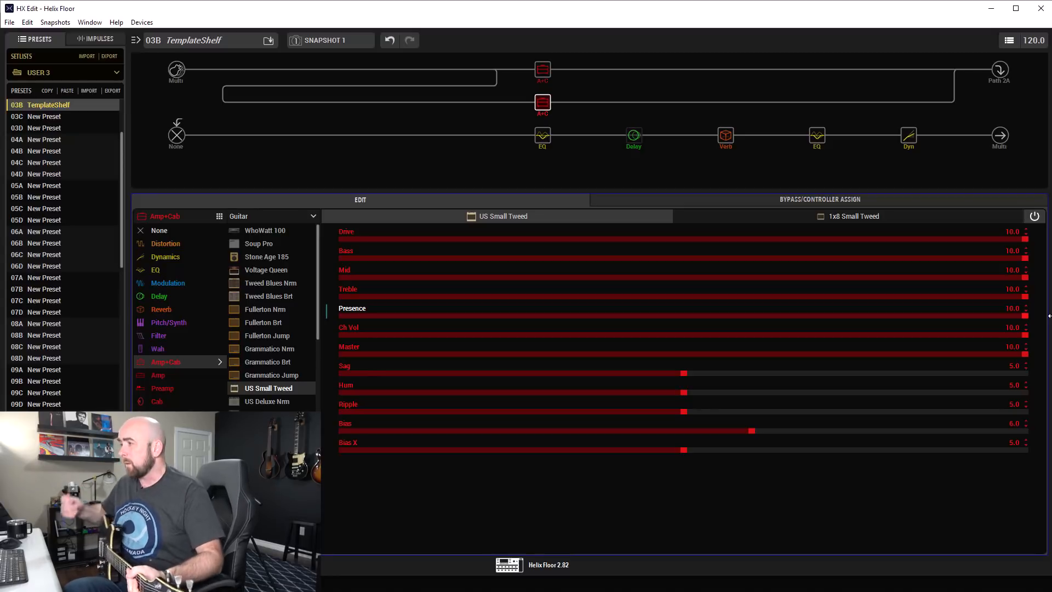
Compare the amps by routing the A/B split to A 100 and B 100, and set its Route To to Even Split.
{"action": "left_click", "coordinate": [497, 70]}
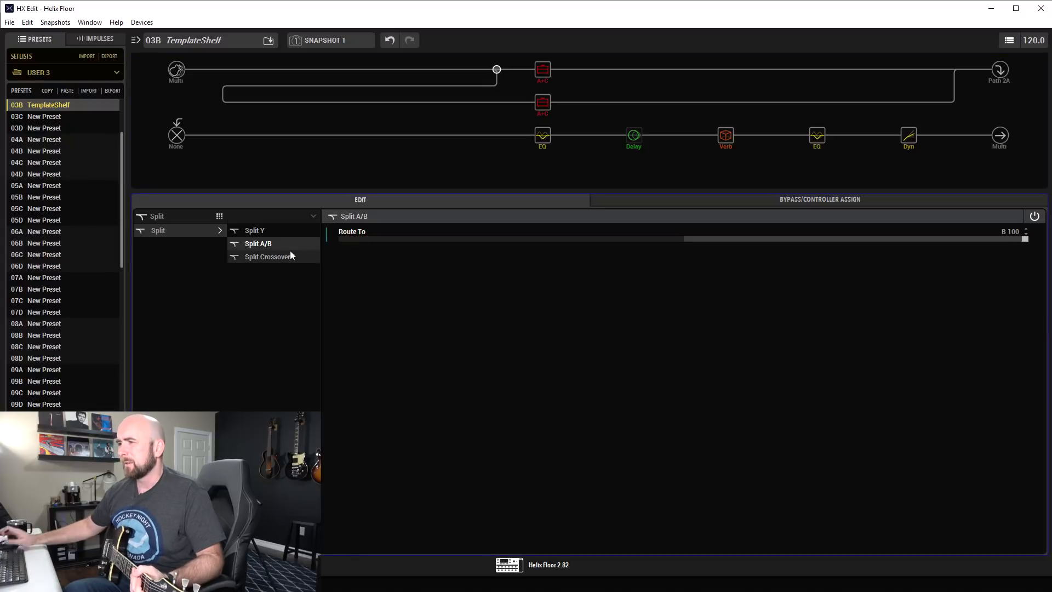
{"action": "left_click", "coordinate": [348, 240]}
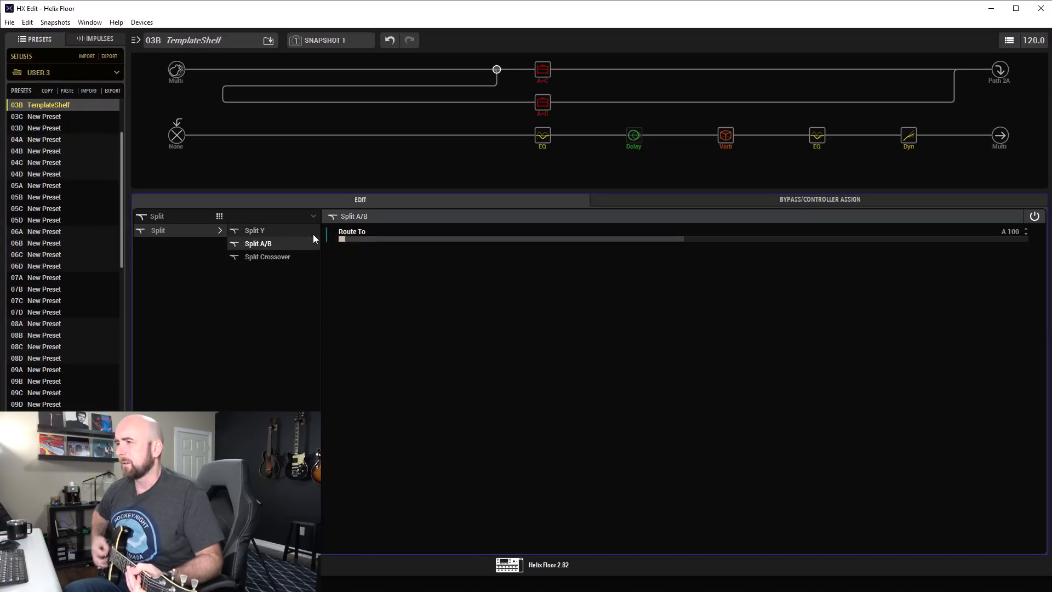
{"action": "left_click", "coordinate": [1024, 238]}
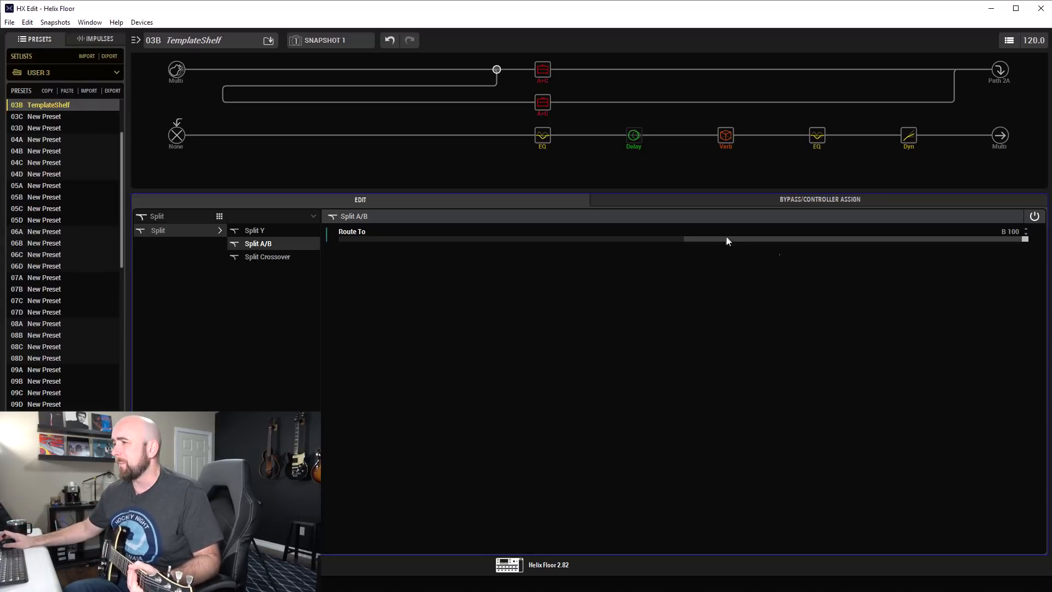
{"action": "left_click", "coordinate": [689, 242]}
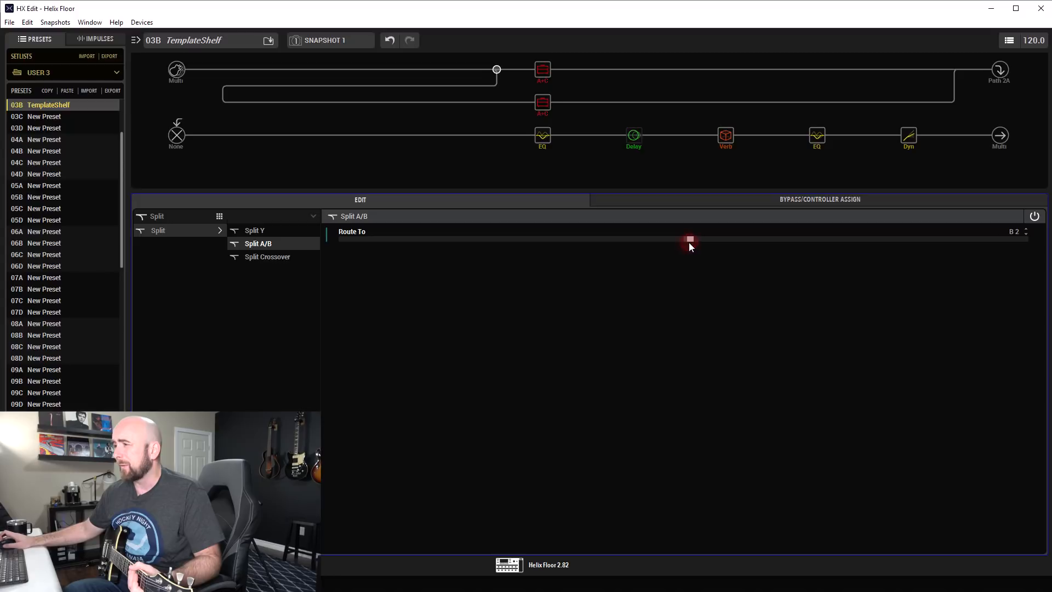
{"action": "left_click_drag", "start_coordinate": [686, 241], "coordinate": [683, 242]}
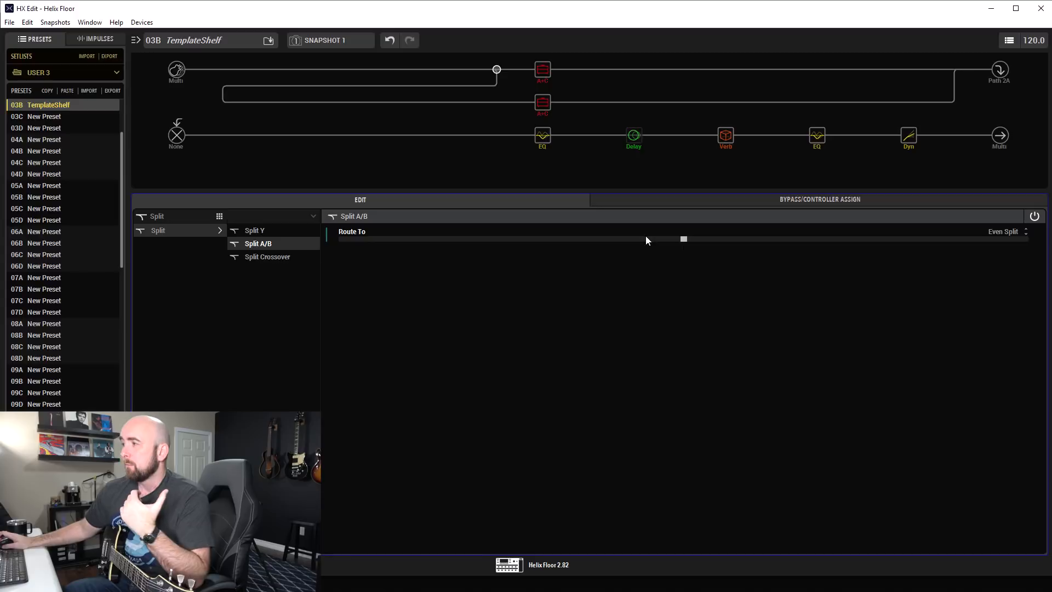
Assign EXP Pedal 2 to the US Small Tweed's Ch Vol and check the A/B split's routing.
{"action": "mouse_move", "coordinate": [550, 111]}
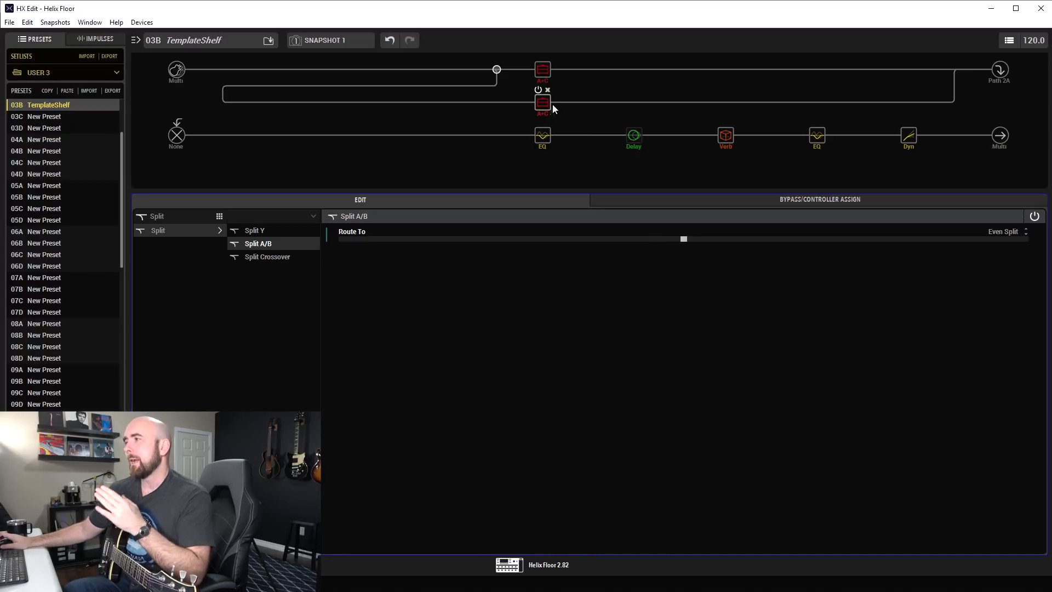
{"action": "left_click", "coordinate": [542, 105]}
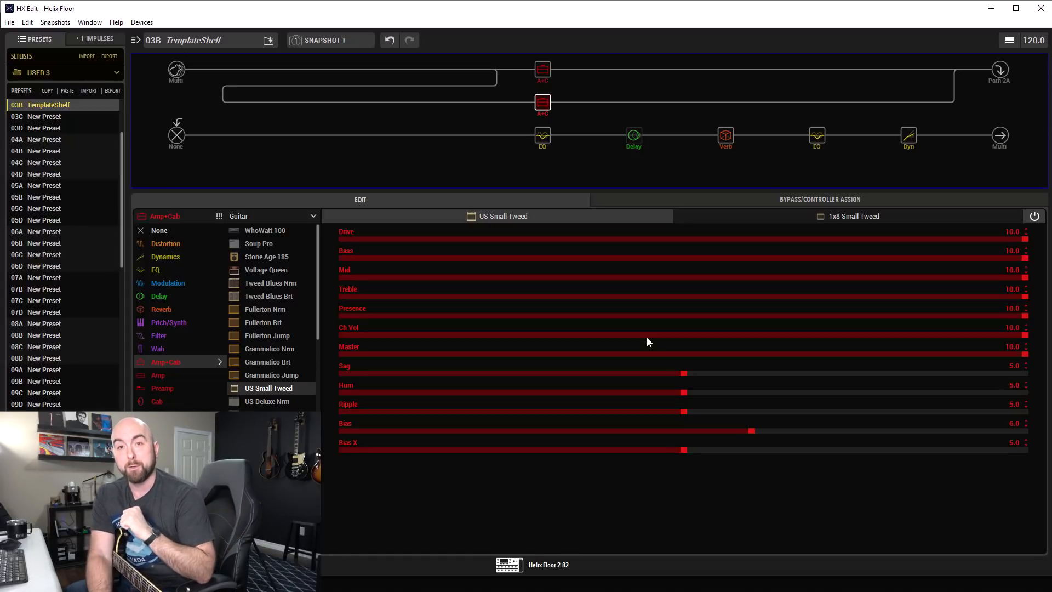
{"action": "right_click", "coordinate": [610, 333]}
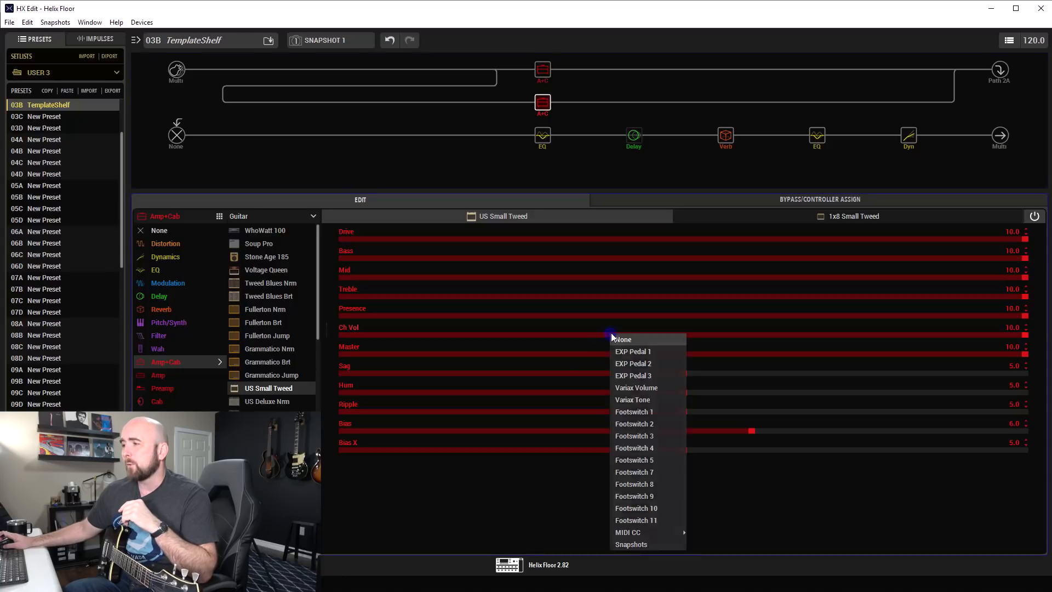
{"action": "left_click", "coordinate": [633, 364]}
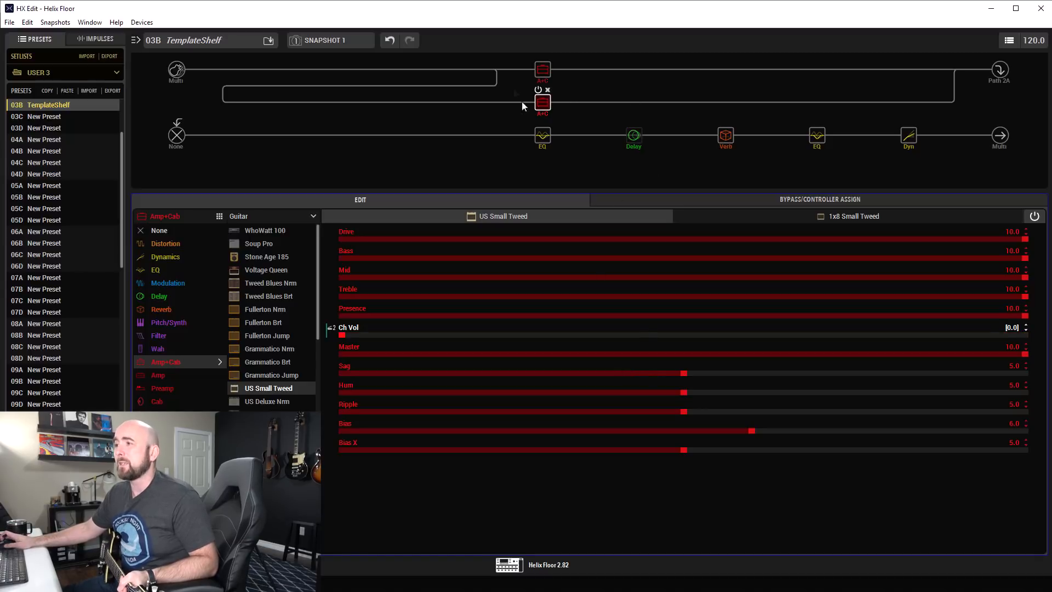
{"action": "left_click", "coordinate": [497, 69]}
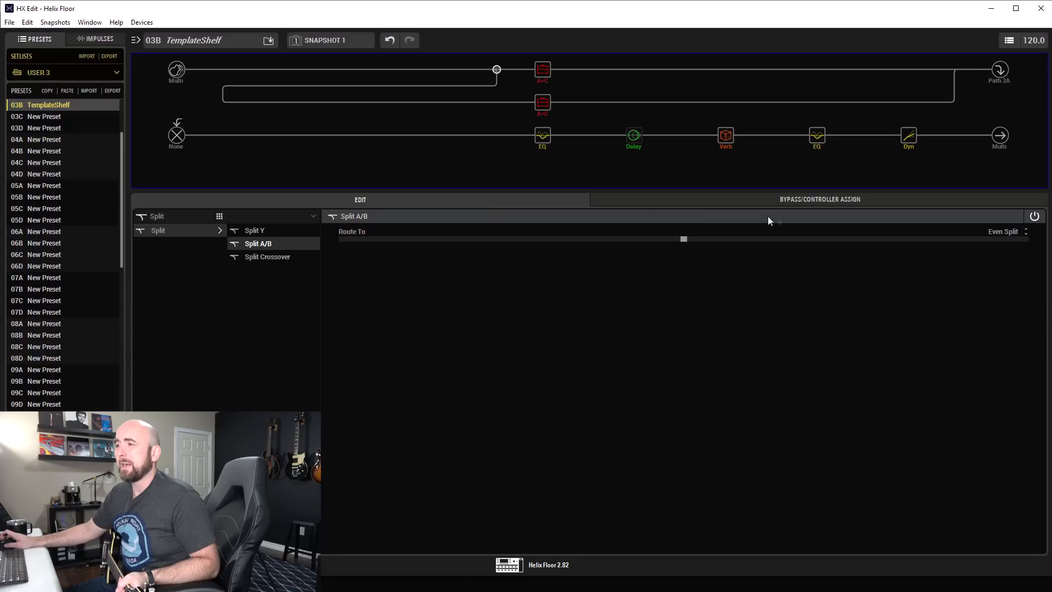
{"action": "left_click", "coordinate": [543, 107]}
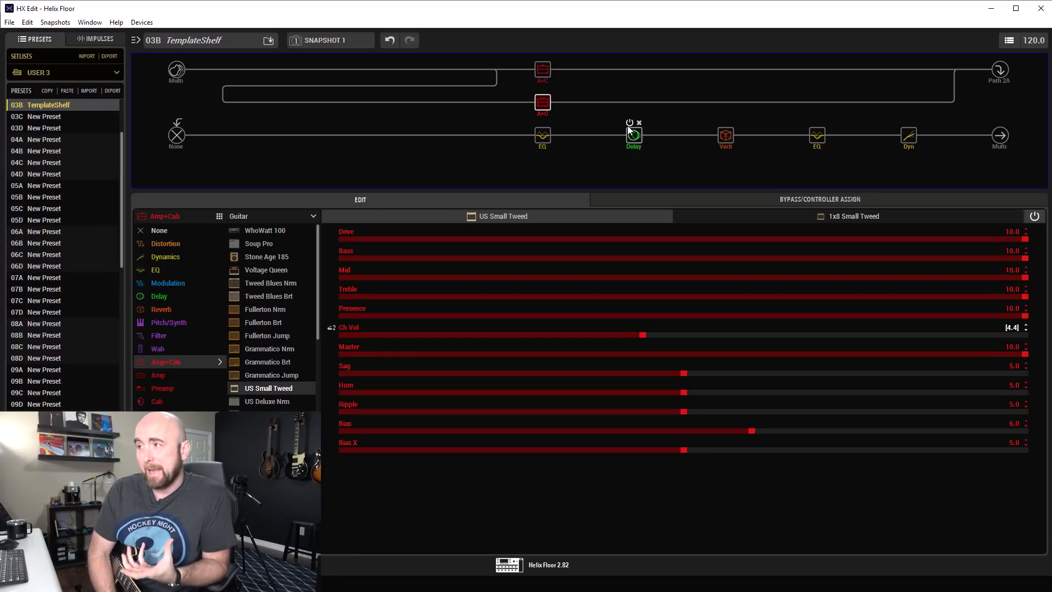
Audition the A/B split at B 100 and A 100, return it to Even Split, and reopen the US Small Tweed's settings.
{"action": "left_click", "coordinate": [497, 70]}
{"action": "left_click_drag", "start_coordinate": [684, 239], "coordinate": [1024, 239]}
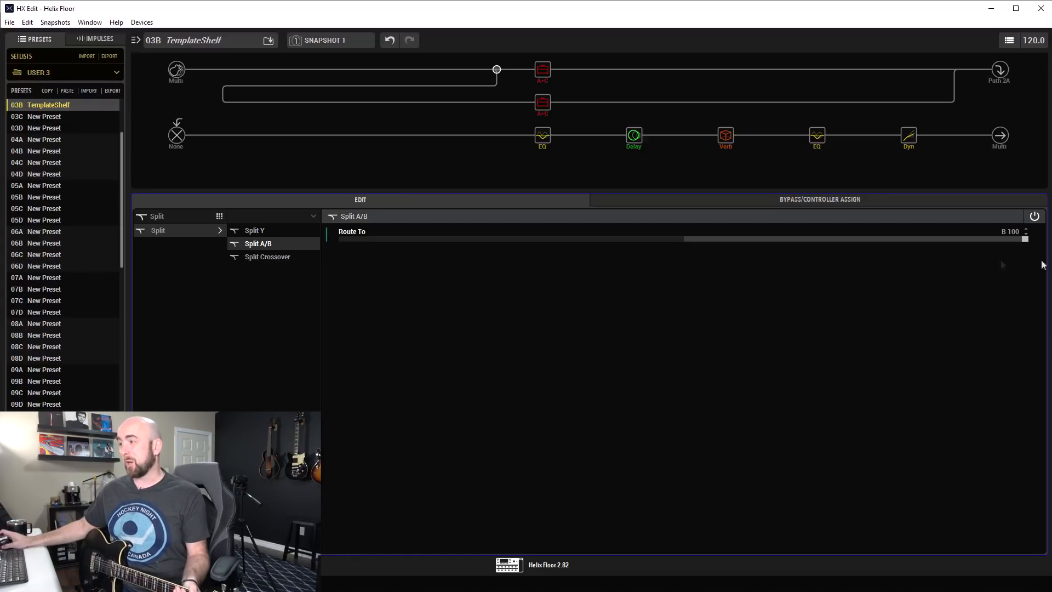
{"action": "left_click_drag", "start_coordinate": [625, 247], "coordinate": [302, 257]}
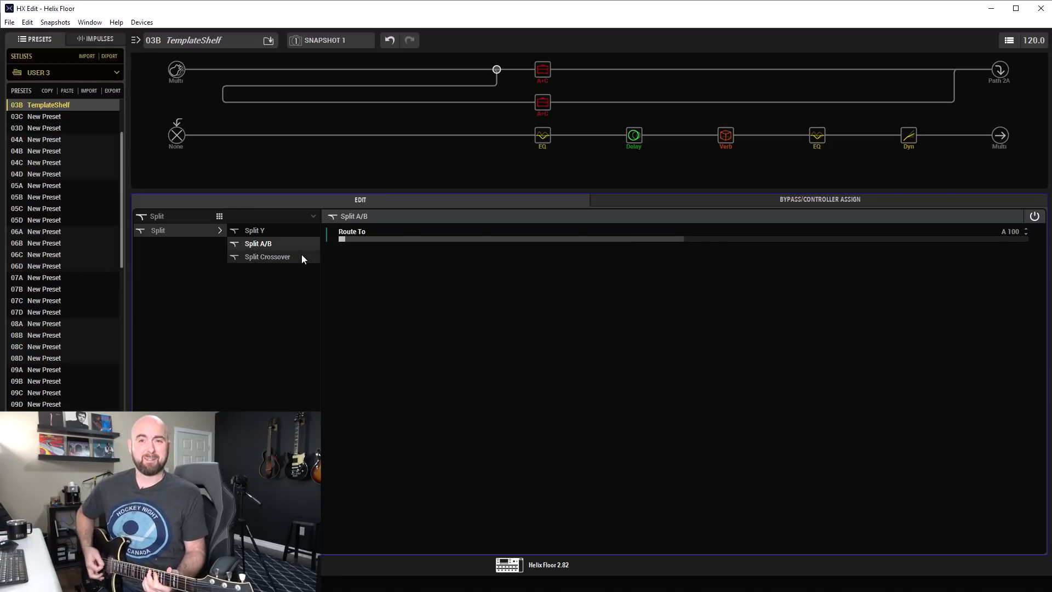
{"action": "left_click", "coordinate": [680, 239]}
{"action": "left_click", "coordinate": [683, 240]}
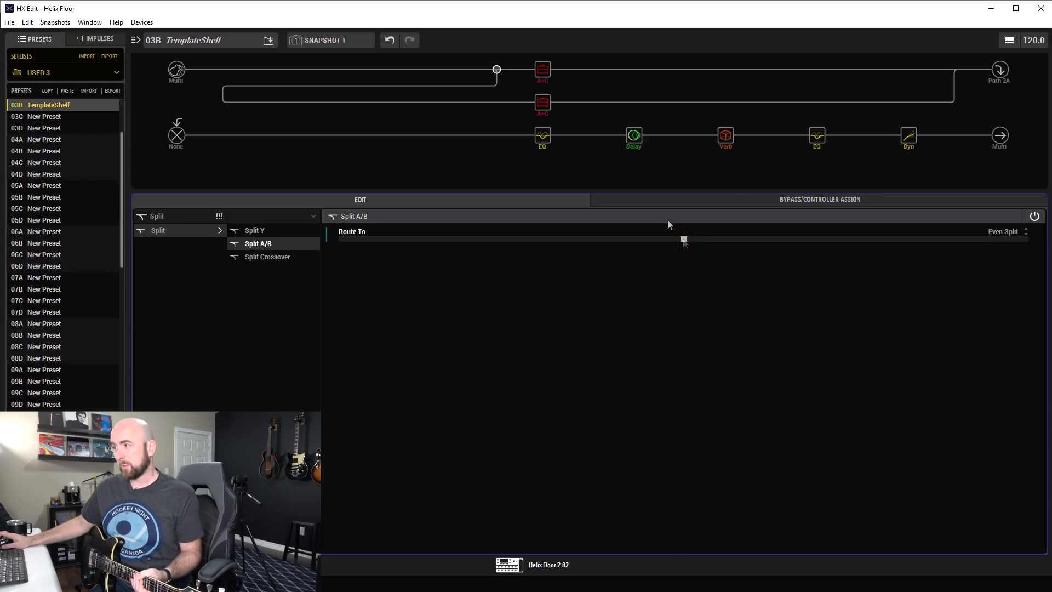
{"action": "left_click", "coordinate": [545, 108]}
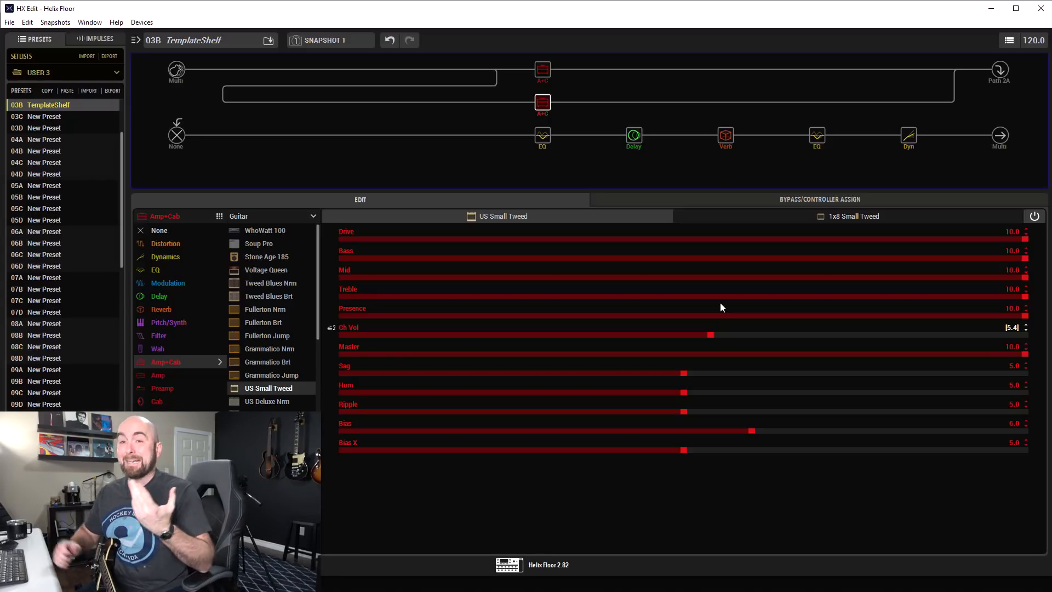
Rename the preset DualAmps and save it.
{"action": "double_click", "coordinate": [220, 42]}
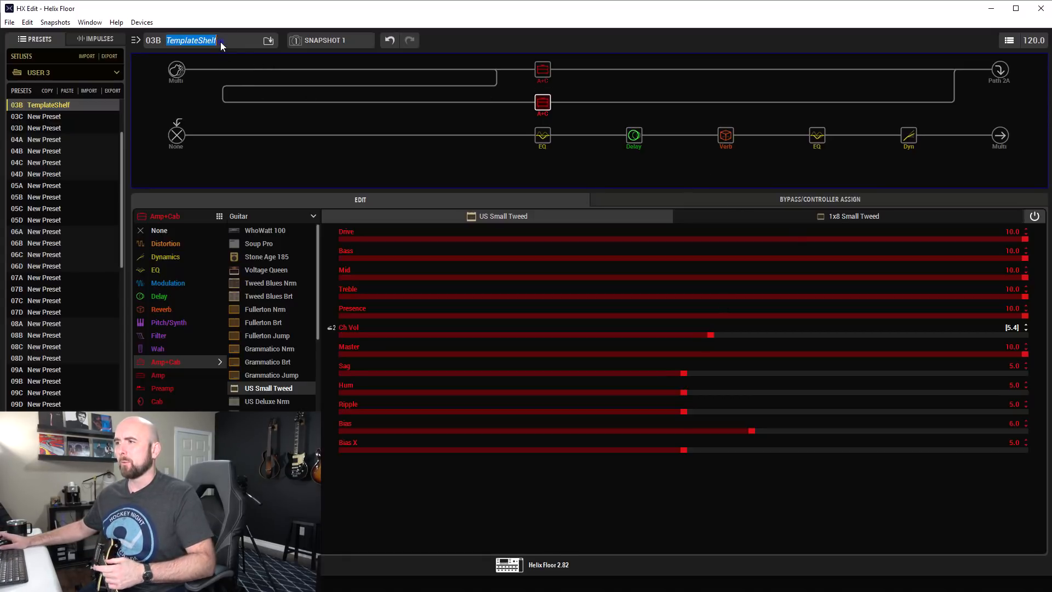
{"action": "type", "text": "DualAMps"}
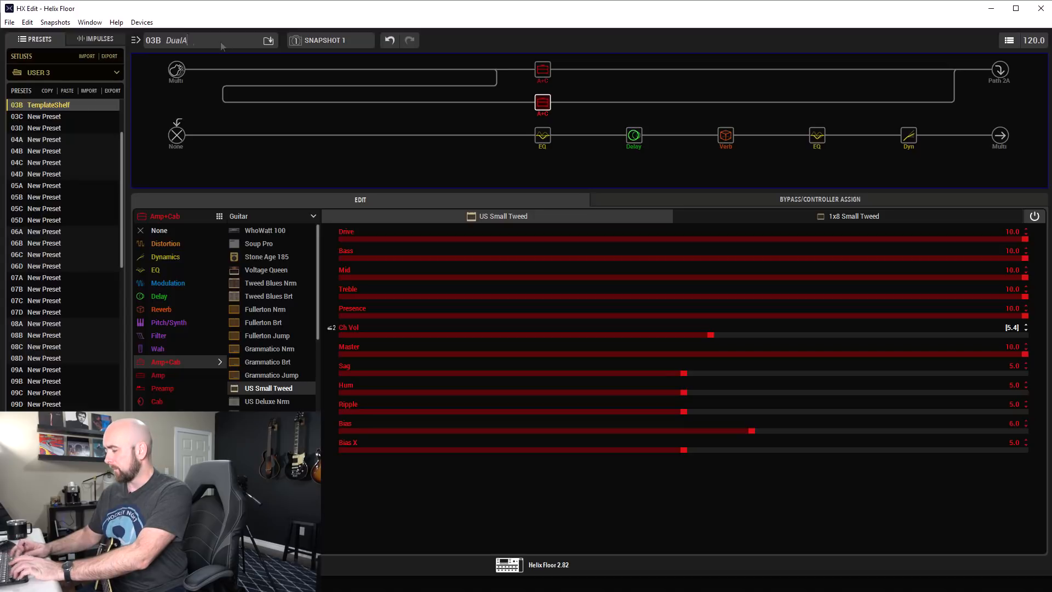
{"action": "key", "text": "Return"}
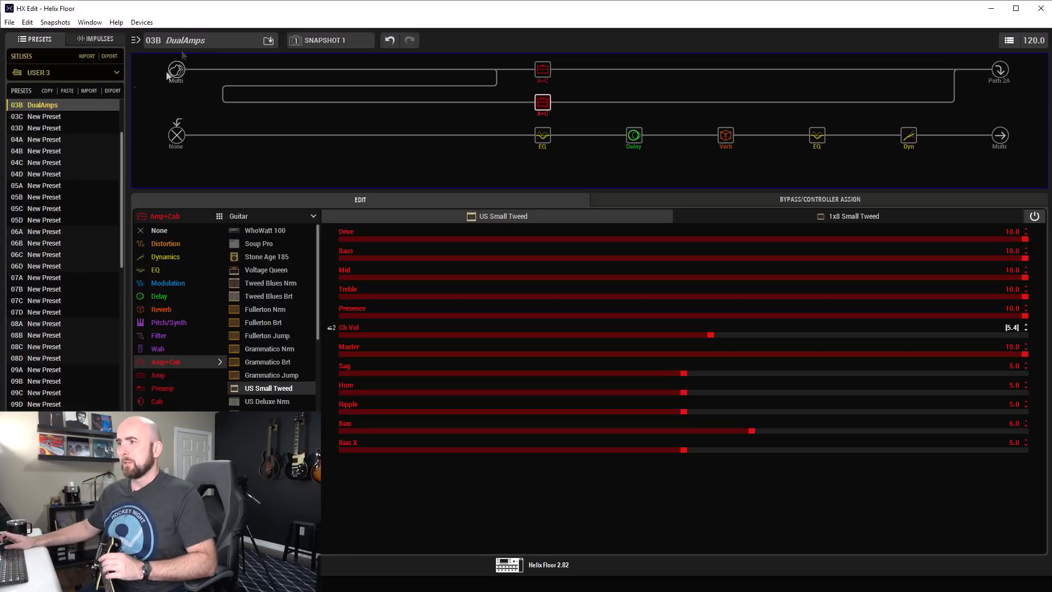
{"action": "key", "text": "ctrl+s"}
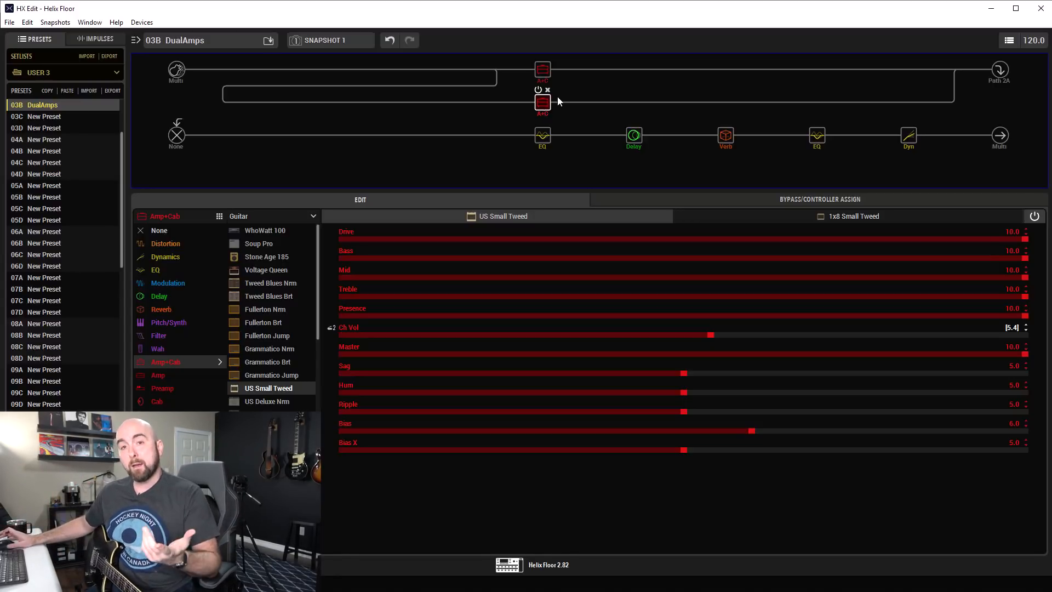
In the merge mixer, set B Pan to Right 100 and A Pan to Left 100, and review the US Small Tweed's settings.
{"action": "left_click", "coordinate": [953, 70]}
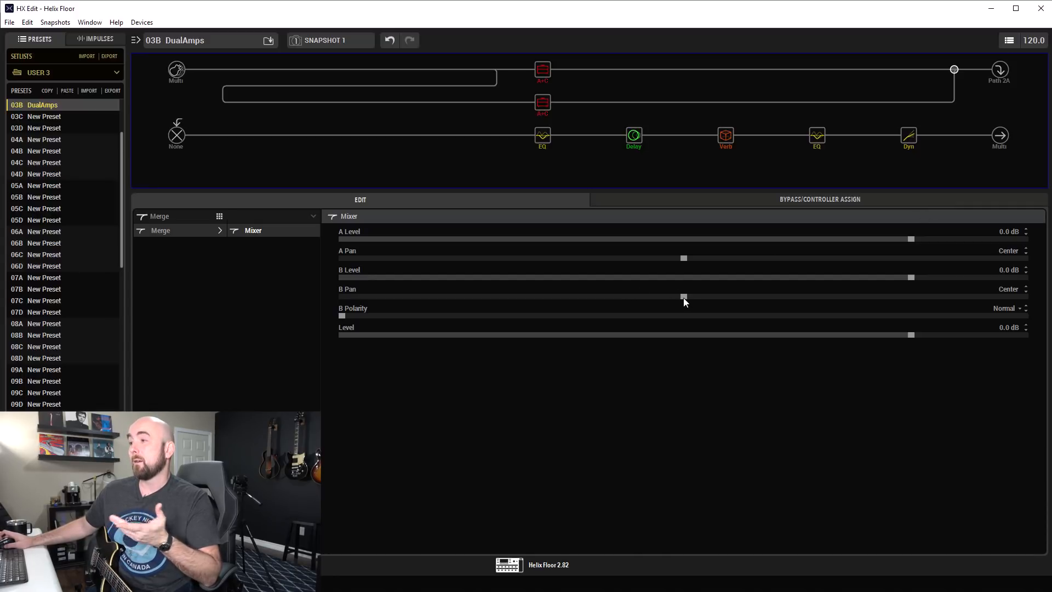
{"action": "left_click_drag", "start_coordinate": [684, 297], "coordinate": [1011, 302]}
{"action": "left_click_drag", "start_coordinate": [684, 259], "coordinate": [280, 262]}
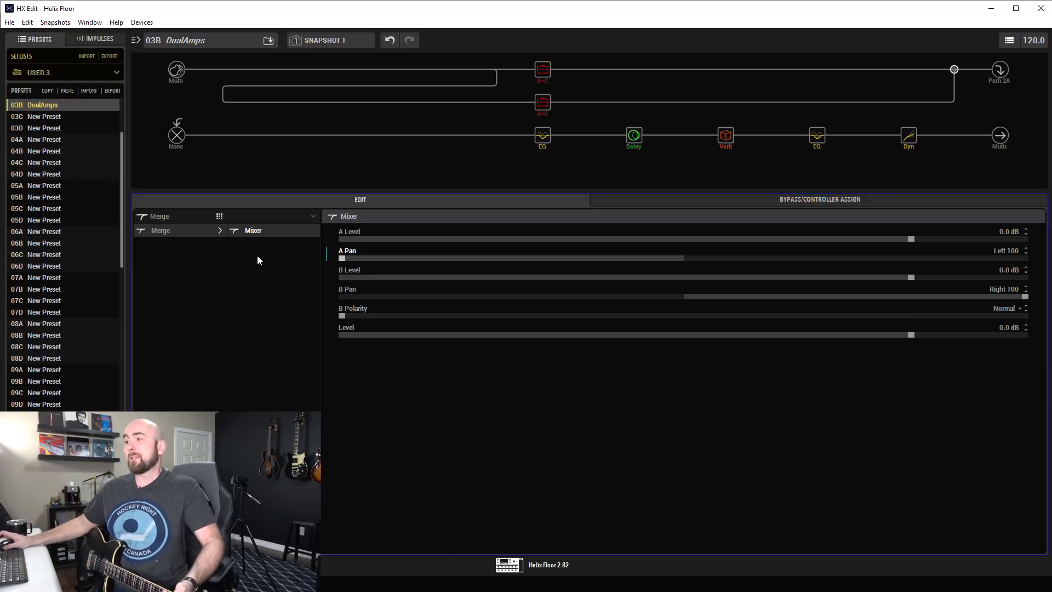
{"action": "left_click", "coordinate": [539, 103]}
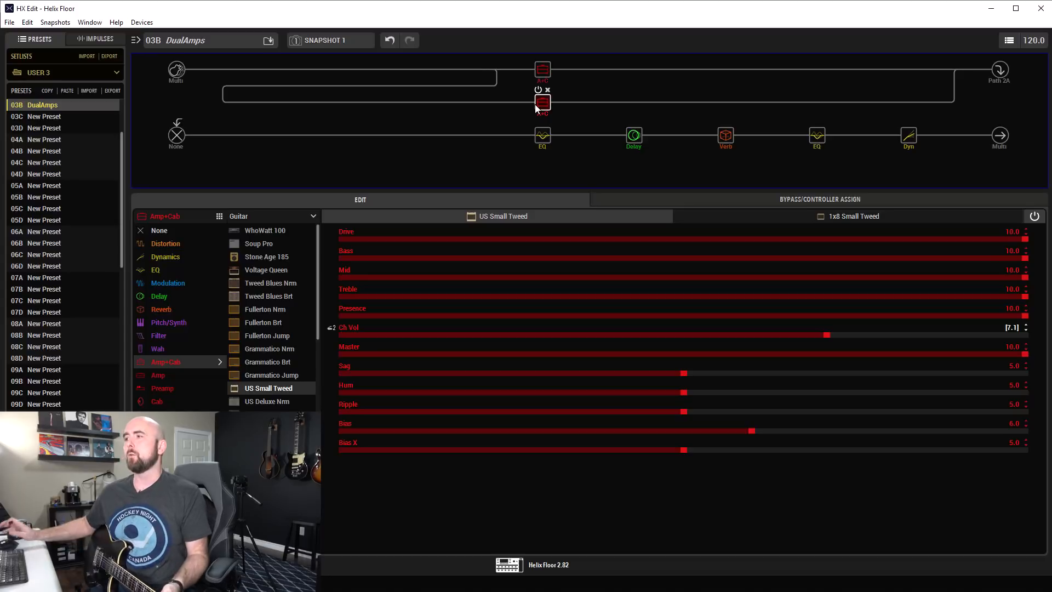
{"action": "mouse_move", "coordinate": [638, 142]}
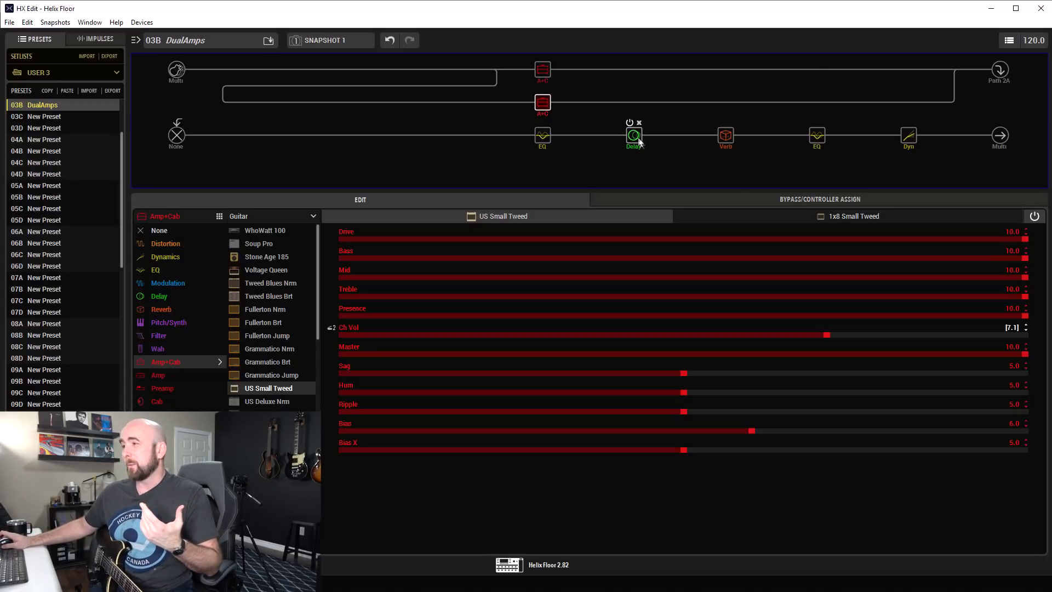
In the merge mixer, narrow the stereo spread by setting A Pan to Left 50 and B Pan to Right 50.
{"action": "left_click", "coordinate": [955, 70]}
{"action": "scroll", "coordinate": [566, 252], "scroll_direction": "up", "scroll_amount": 20}
{"action": "scroll", "coordinate": [572, 250], "scroll_direction": "up", "scroll_amount": 18}
{"action": "scroll", "coordinate": [572, 253], "scroll_direction": "up", "scroll_amount": 1}
{"action": "scroll", "coordinate": [798, 300], "scroll_direction": "down", "scroll_amount": 20}
{"action": "scroll", "coordinate": [797, 298], "scroll_direction": "down", "scroll_amount": 9}
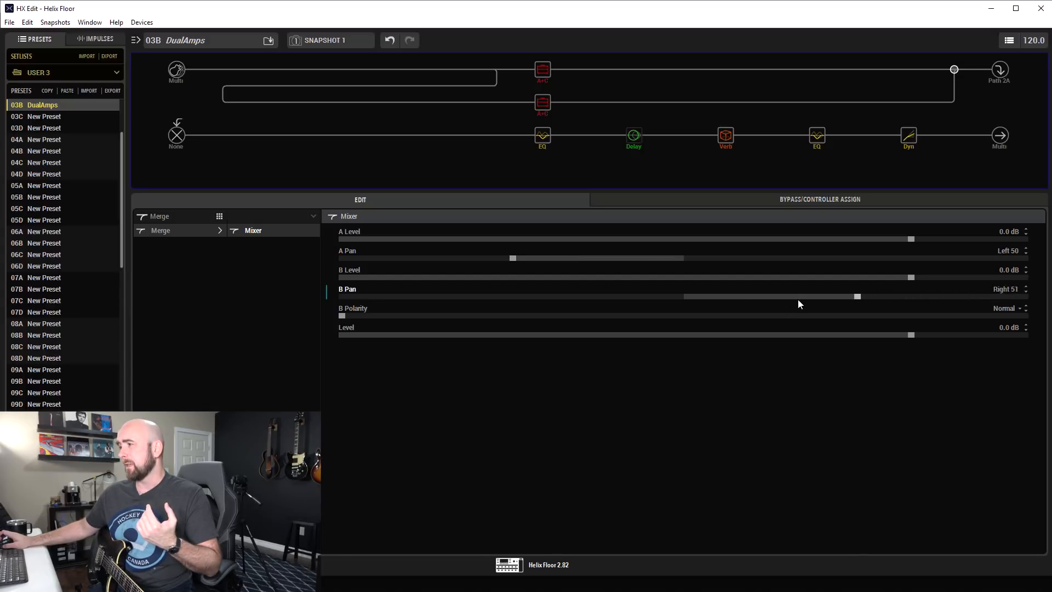
{"action": "scroll", "coordinate": [798, 303], "scroll_direction": "down", "scroll_amount": 1}
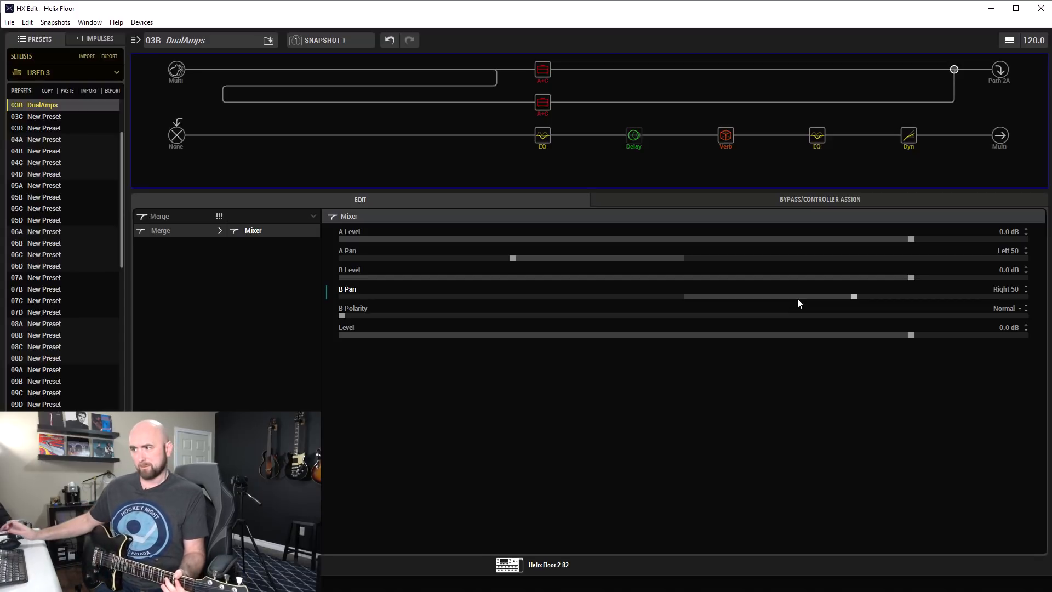
Narrow the merge mixer's panning further, with B Pan at Right 25 and A Pan at Left 25.
{"action": "scroll", "coordinate": [795, 291], "scroll_direction": "down", "scroll_amount": 2}
{"action": "scroll", "coordinate": [797, 294], "scroll_direction": "down", "scroll_amount": 20}
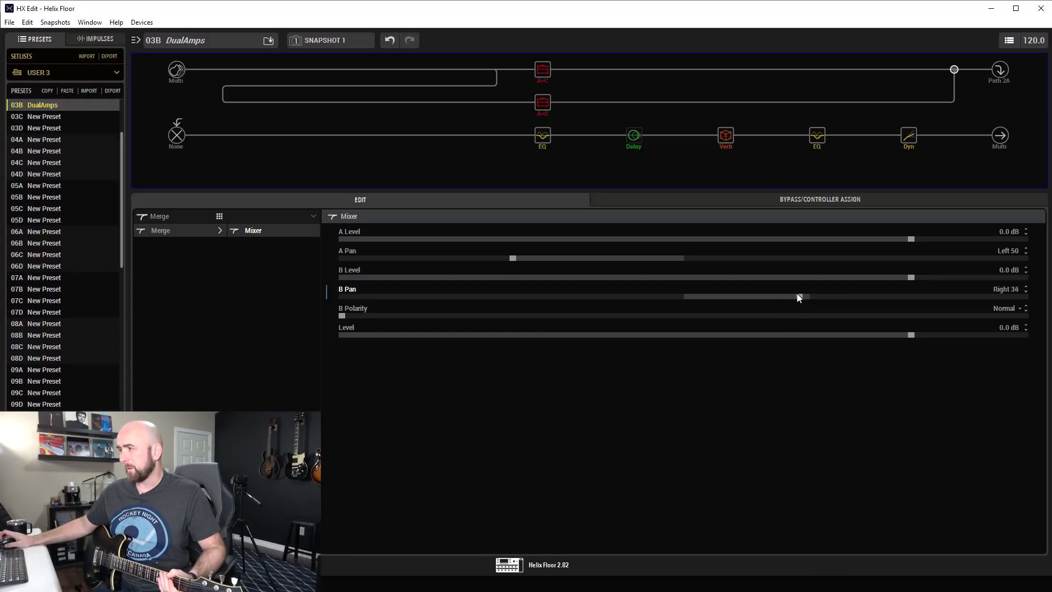
{"action": "scroll", "coordinate": [573, 257], "scroll_direction": "up", "scroll_amount": 20}
{"action": "scroll", "coordinate": [584, 258], "scroll_direction": "up", "scroll_amount": 2}
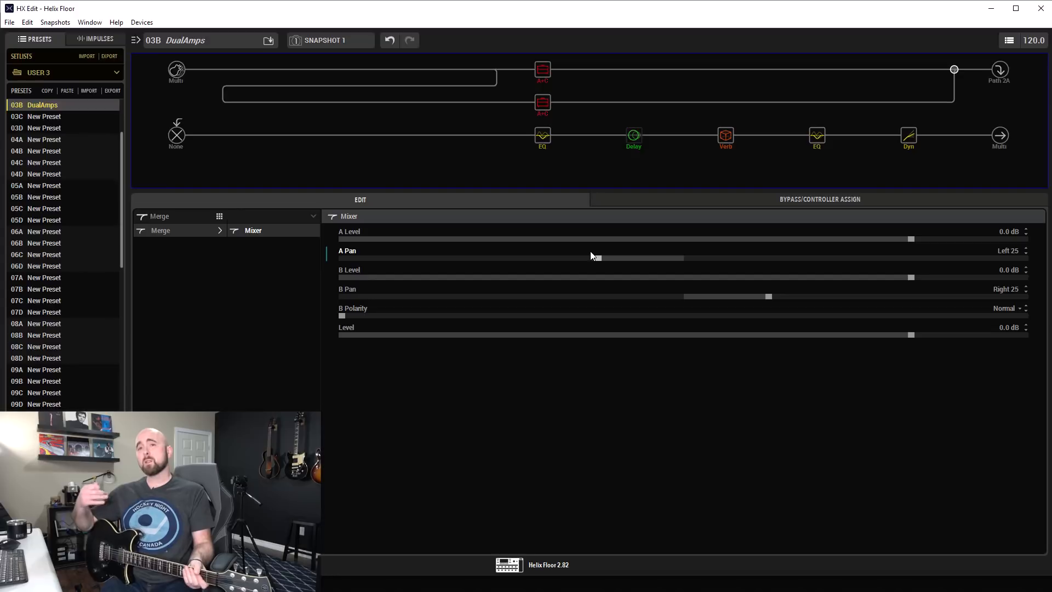
Widen the merge mixer's panning to Left 60 for A Pan and Right 60 for B Pan.
{"action": "scroll", "coordinate": [534, 256], "scroll_direction": "down", "scroll_amount": 4}
{"action": "left_click", "coordinate": [534, 257]}
{"action": "scroll", "coordinate": [534, 256], "scroll_direction": "down", "scroll_amount": 5}
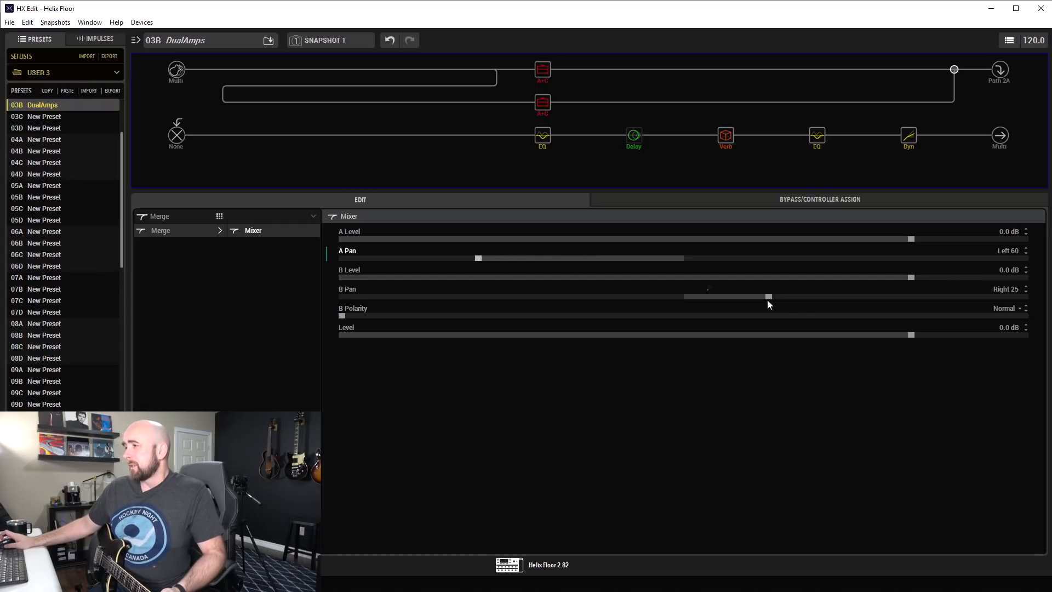
{"action": "scroll", "coordinate": [806, 296], "scroll_direction": "up", "scroll_amount": 10}
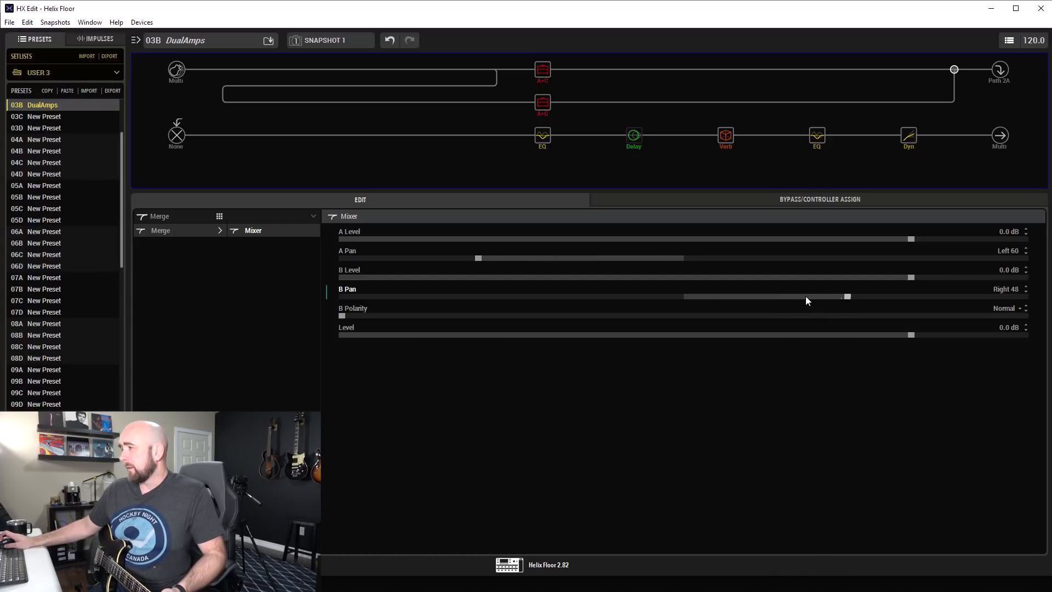
{"action": "scroll", "coordinate": [806, 298], "scroll_direction": "up", "scroll_amount": 4}
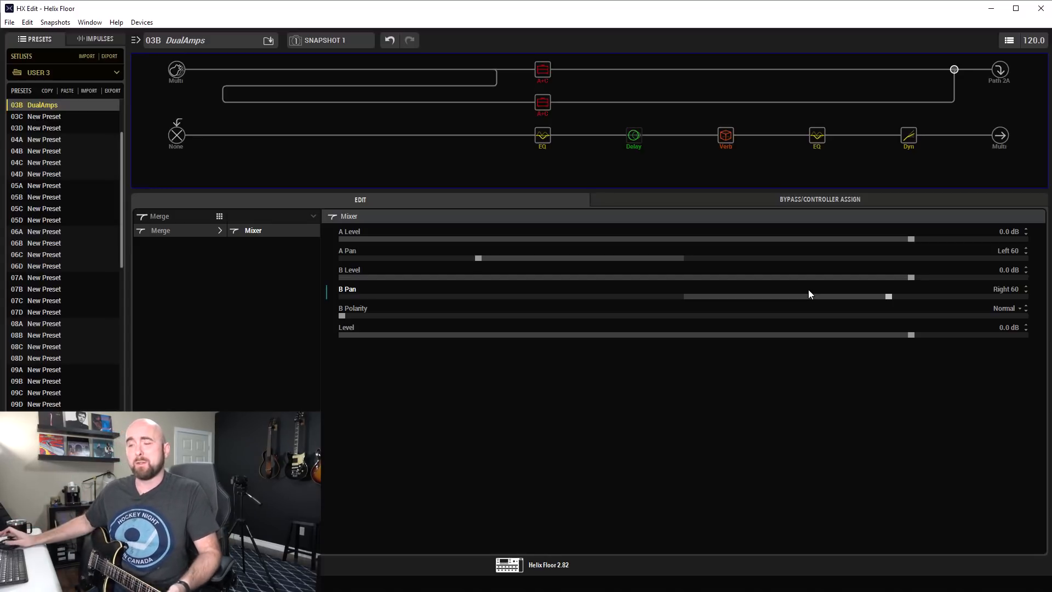
Add a mono Simple Delay block after the US Small Tweed on the parallel path.
{"action": "left_click", "coordinate": [634, 103]}
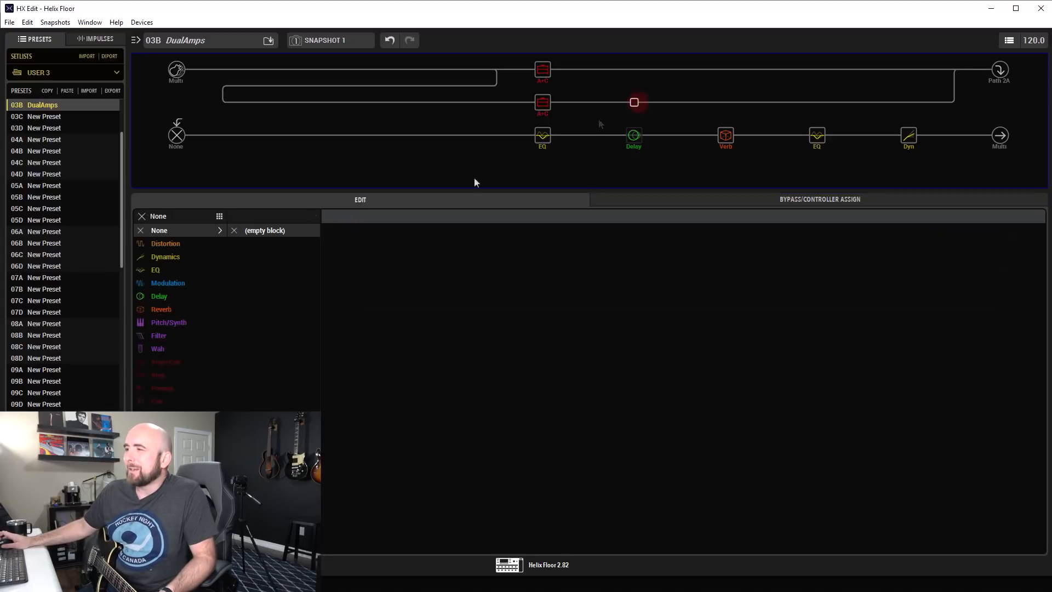
{"action": "left_click", "coordinate": [182, 296]}
{"action": "left_click", "coordinate": [259, 216]}
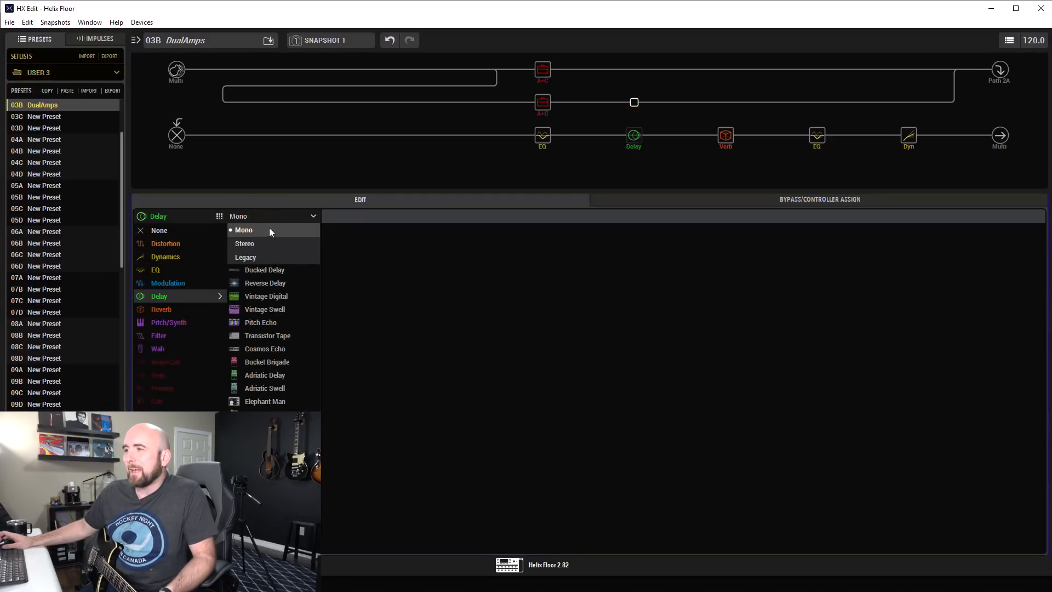
{"action": "left_click", "coordinate": [269, 231]}
{"action": "left_click", "coordinate": [269, 231]}
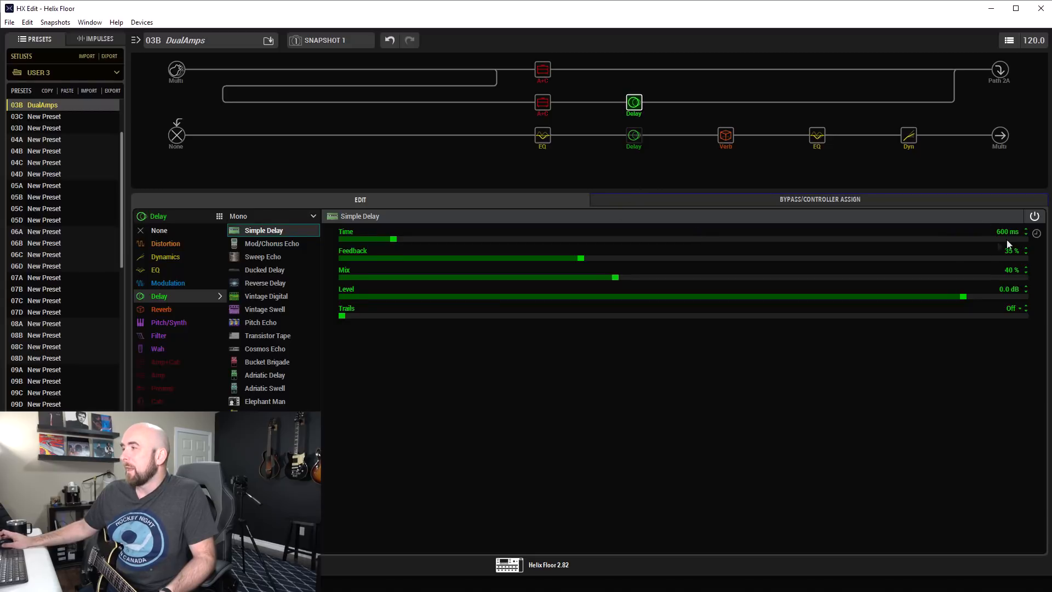
Set the Simple Delay's Feedback to 0 %, Mix to 100 % and Time to 10 ms.
{"action": "left_click_drag", "start_coordinate": [563, 256], "coordinate": [292, 273]}
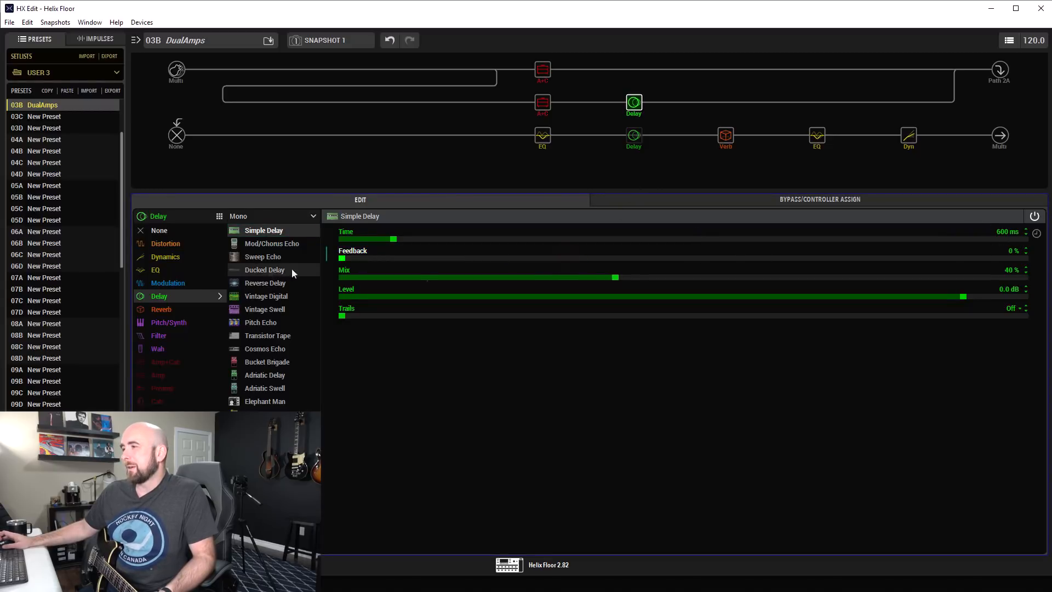
{"action": "left_click_drag", "start_coordinate": [741, 277], "coordinate": [1026, 278]}
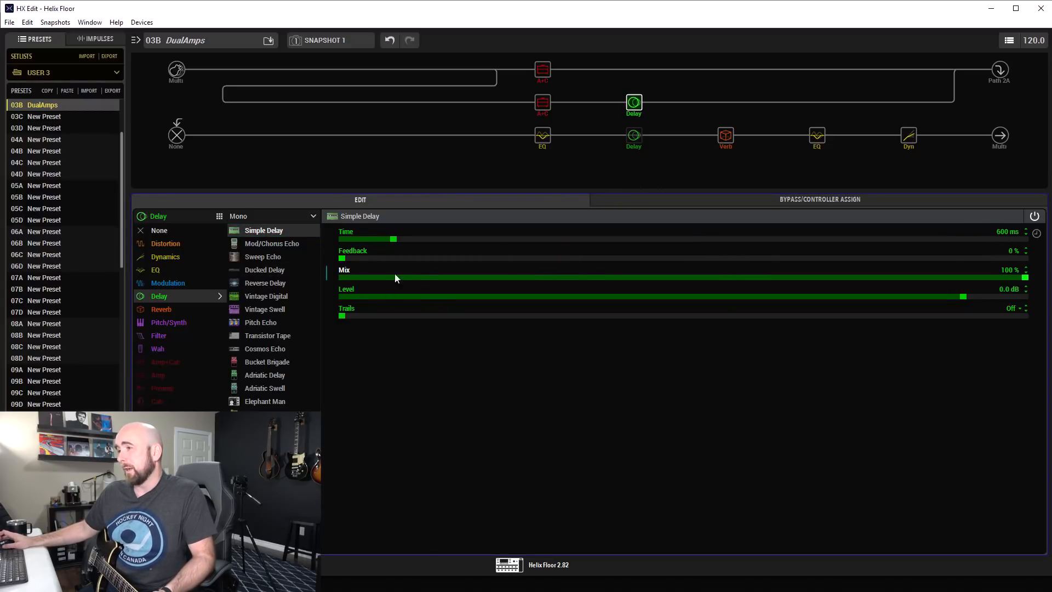
{"action": "left_click", "coordinate": [393, 239]}
{"action": "mouse_move", "coordinate": [361, 247]}
{"action": "left_mouse_down"}
{"action": "mouse_move", "coordinate": [341, 239]}
{"action": "mouse_move", "coordinate": [352, 236]}
{"action": "left_mouse_up"}
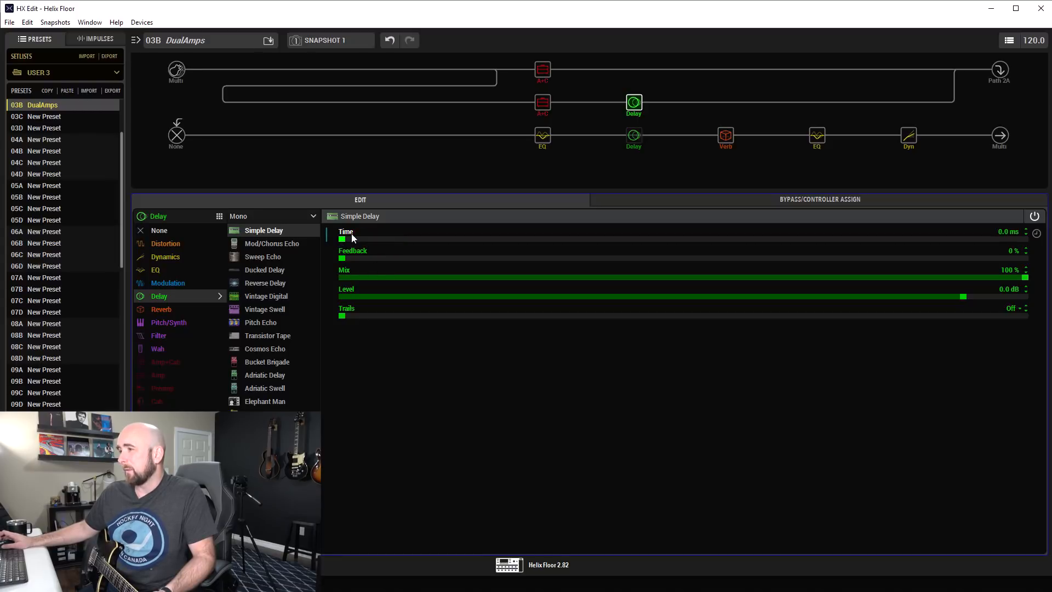
{"action": "scroll", "coordinate": [353, 237], "scroll_direction": "up", "scroll_amount": 1}
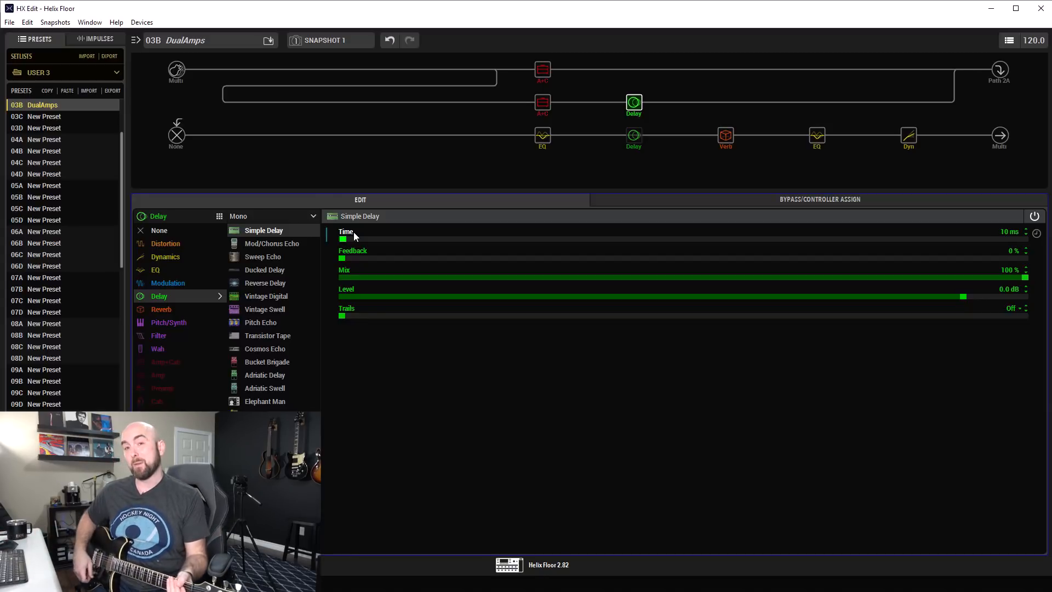
Bypass and re-enable the Simple Delay to compare the dual-amp sound with and without it.
{"action": "mouse_move", "coordinate": [645, 91]}
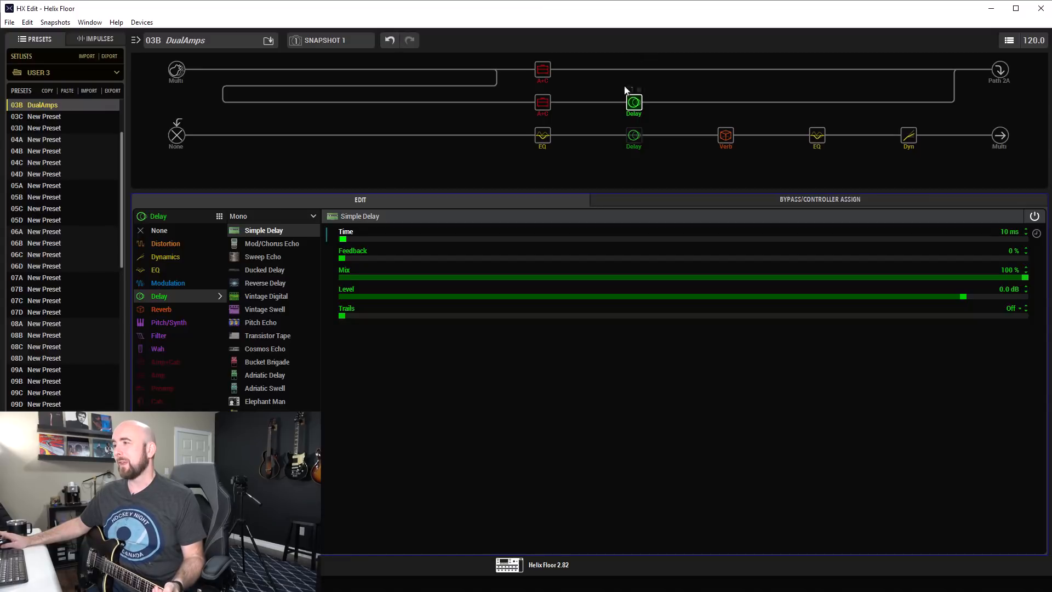
{"action": "left_click", "coordinate": [629, 90]}
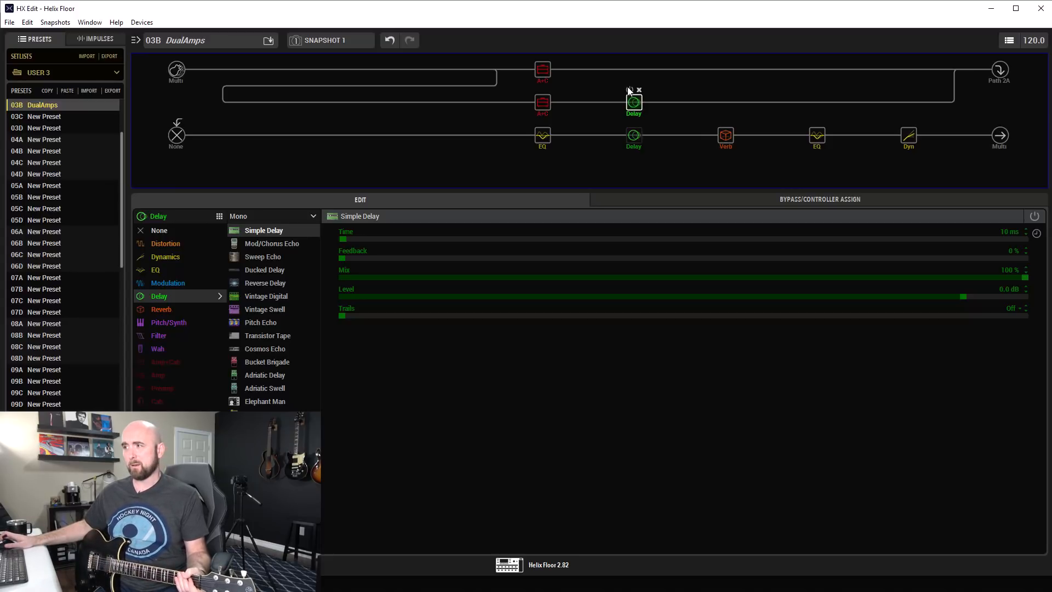
{"action": "left_click", "coordinate": [629, 90]}
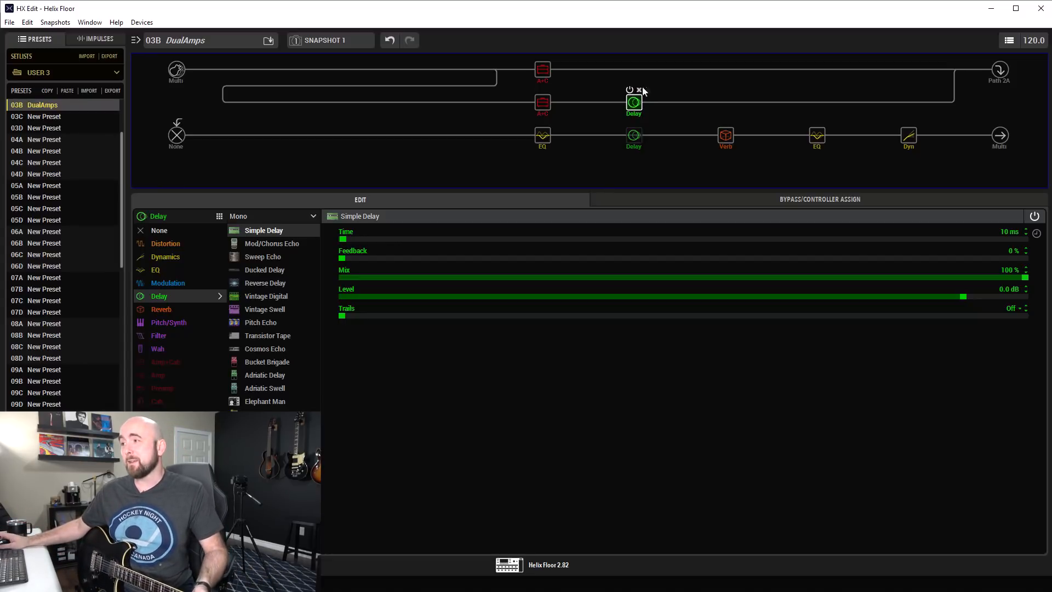
{"action": "left_click", "coordinate": [631, 90]}
{"action": "left_click", "coordinate": [631, 90]}
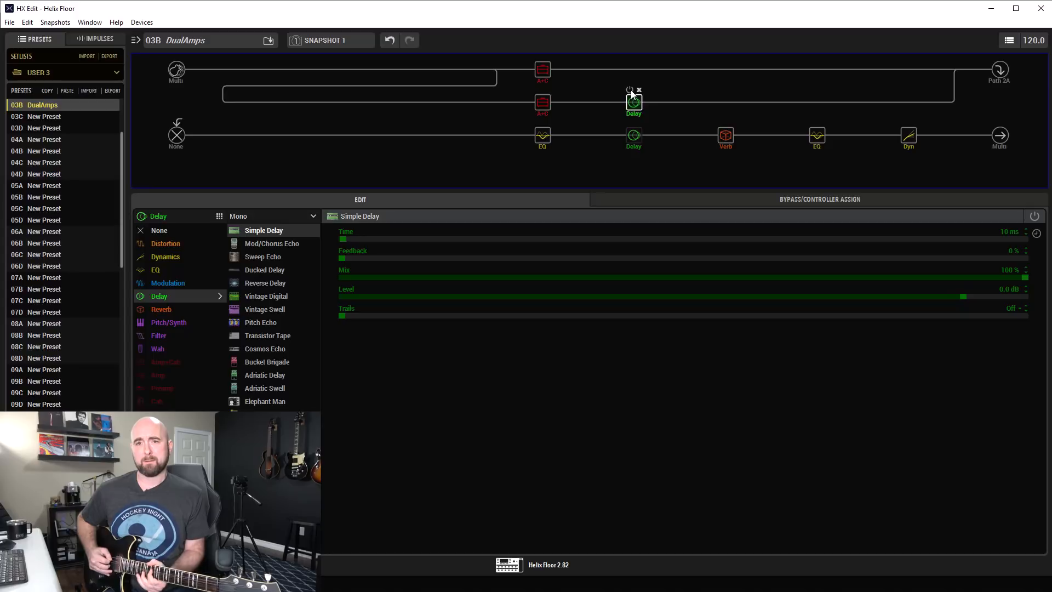
{"action": "left_click", "coordinate": [631, 90]}
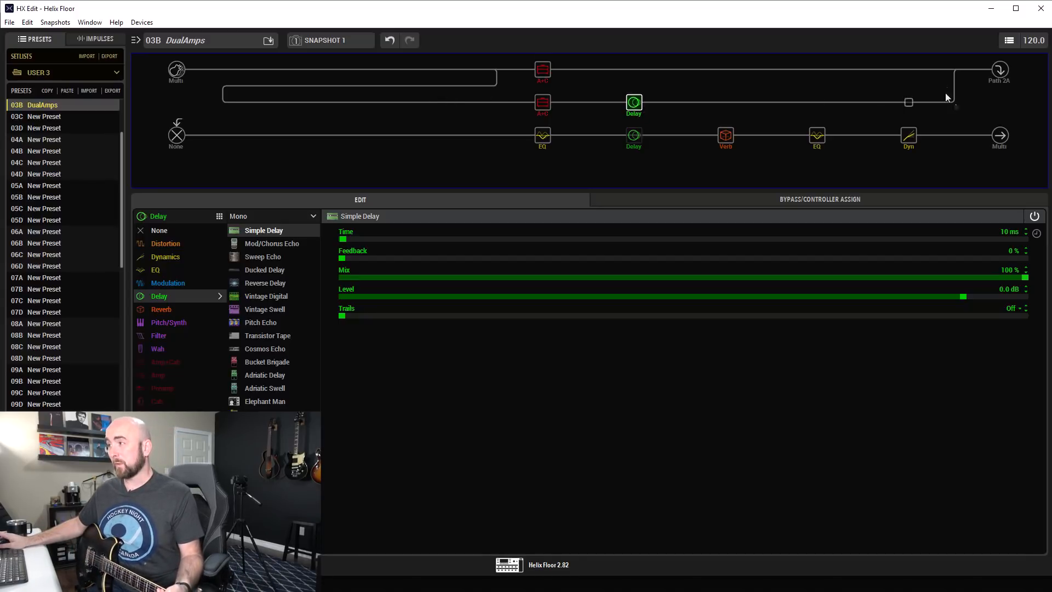
In the merge mixer, set B Pan to Right 100 and A Pan to Left 100.
{"action": "left_click", "coordinate": [954, 70]}
{"action": "left_click_drag", "start_coordinate": [960, 298], "coordinate": [1039, 298]}
{"action": "left_click_drag", "start_coordinate": [480, 258], "coordinate": [339, 268]}
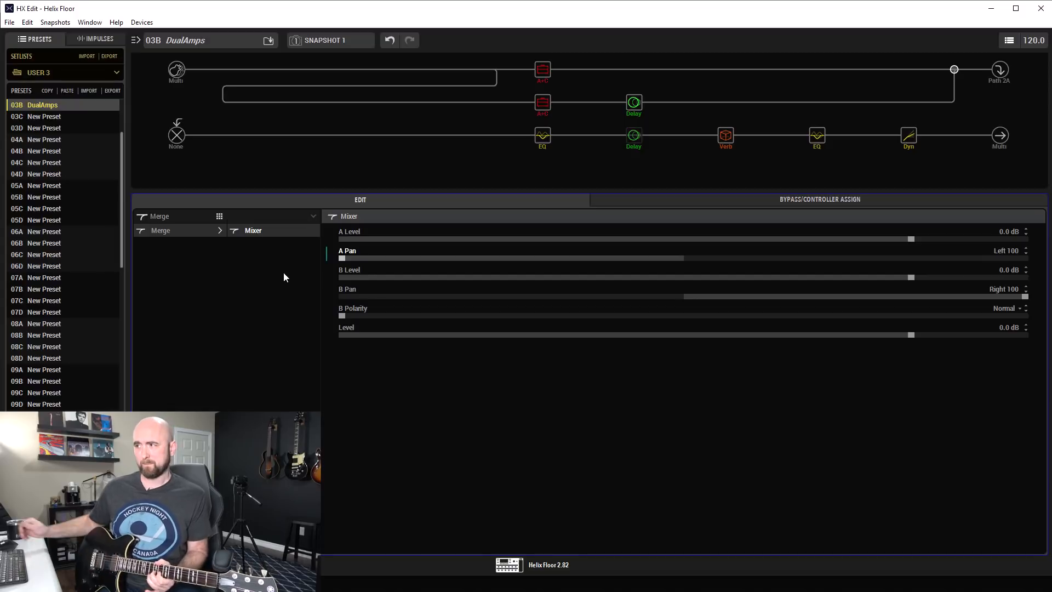
Compare the sound with the Simple Delay on and off, leave it bypassed, and set the merge mixer's A Pan and B Pan to Center.
{"action": "left_click", "coordinate": [627, 91]}
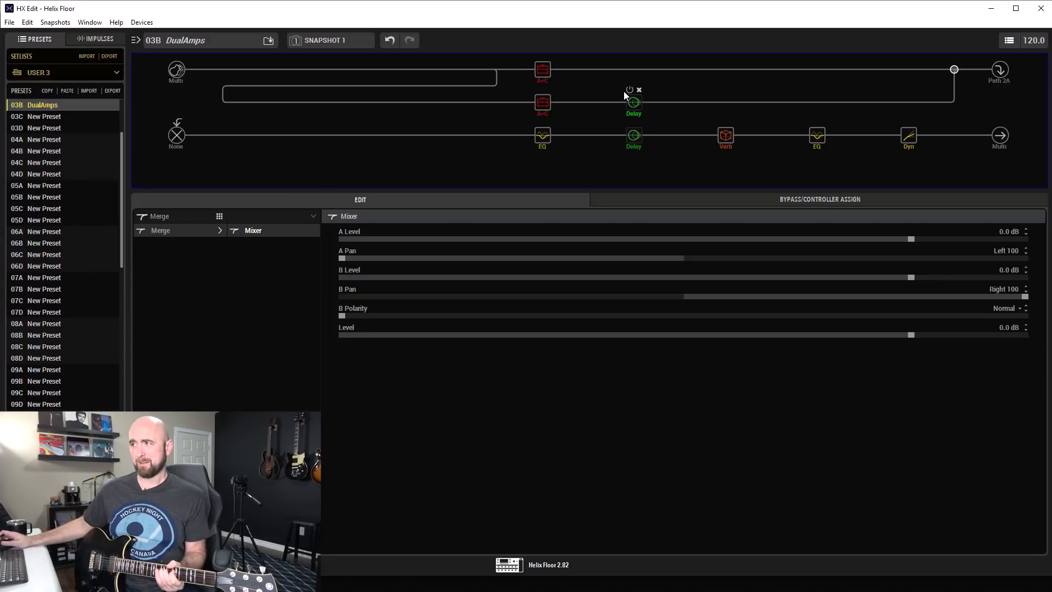
{"action": "left_click", "coordinate": [630, 90]}
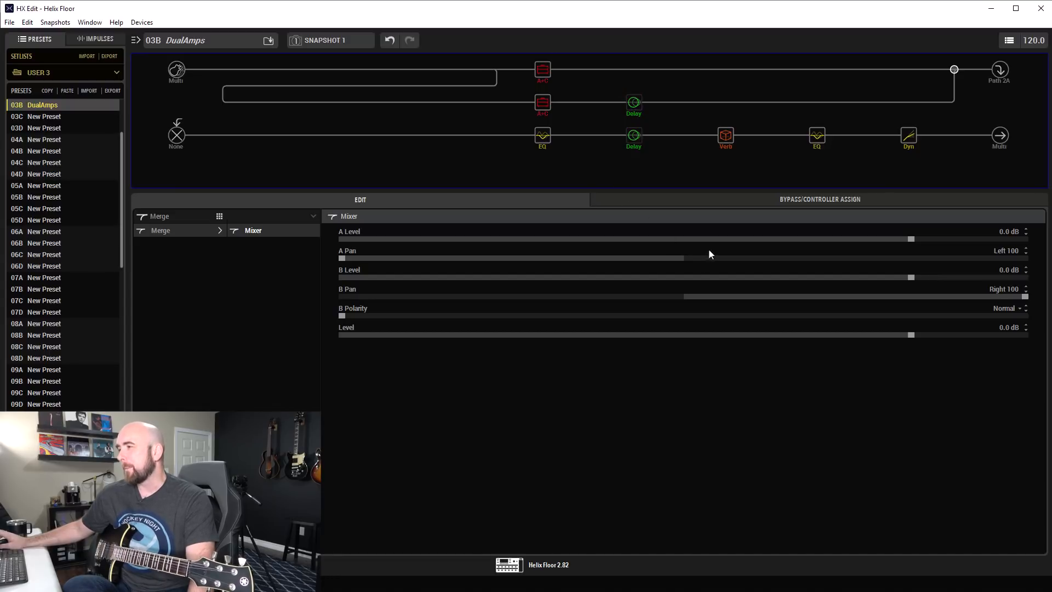
{"action": "scroll", "coordinate": [711, 257], "scroll_direction": "up", "scroll_amount": 20}
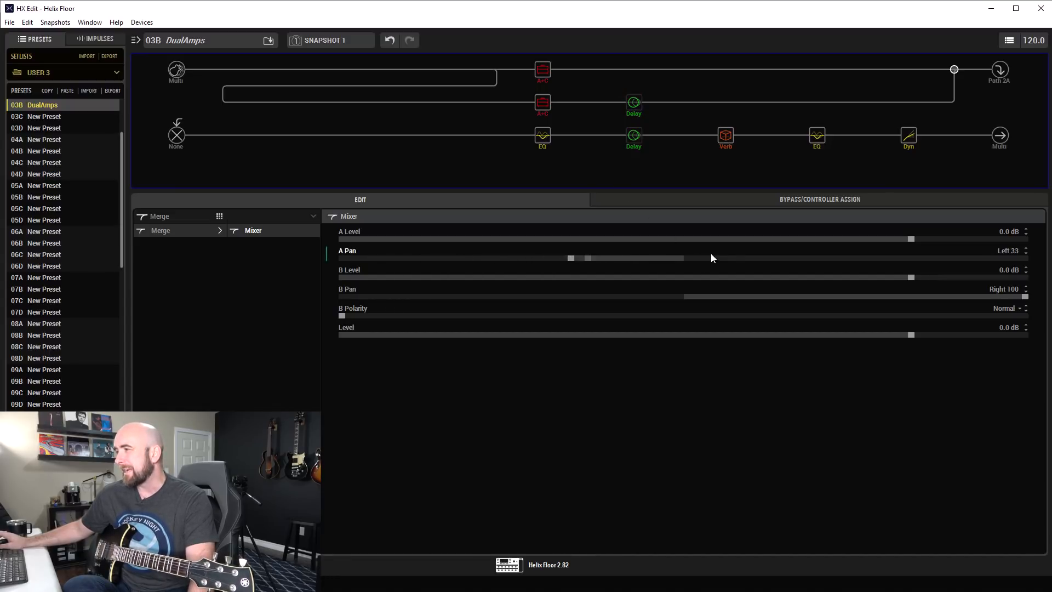
{"action": "scroll", "coordinate": [711, 257], "scroll_direction": "up", "scroll_amount": 5}
{"action": "scroll", "coordinate": [684, 296], "scroll_direction": "down", "scroll_amount": 18}
{"action": "scroll", "coordinate": [684, 296], "scroll_direction": "down", "scroll_amount": 13}
{"action": "scroll", "coordinate": [685, 296], "scroll_direction": "down", "scroll_amount": 2}
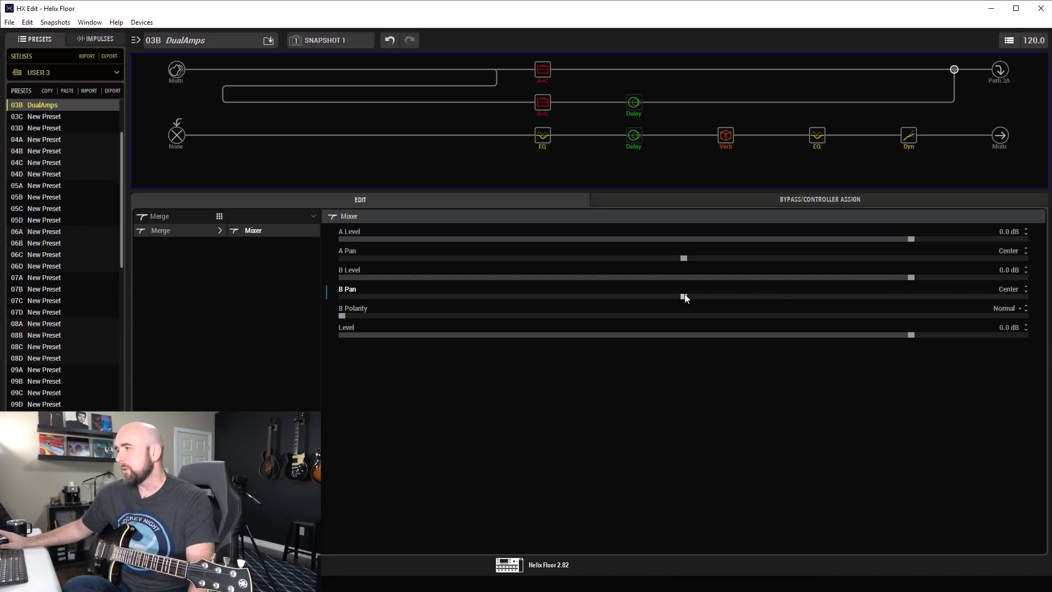
Set the US Small Tweed's Ch Vol to 4.7 and save the DualAmps preset.
{"action": "left_click", "coordinate": [553, 112]}
{"action": "scroll", "coordinate": [917, 327], "scroll_direction": "down", "scroll_amount": 20}
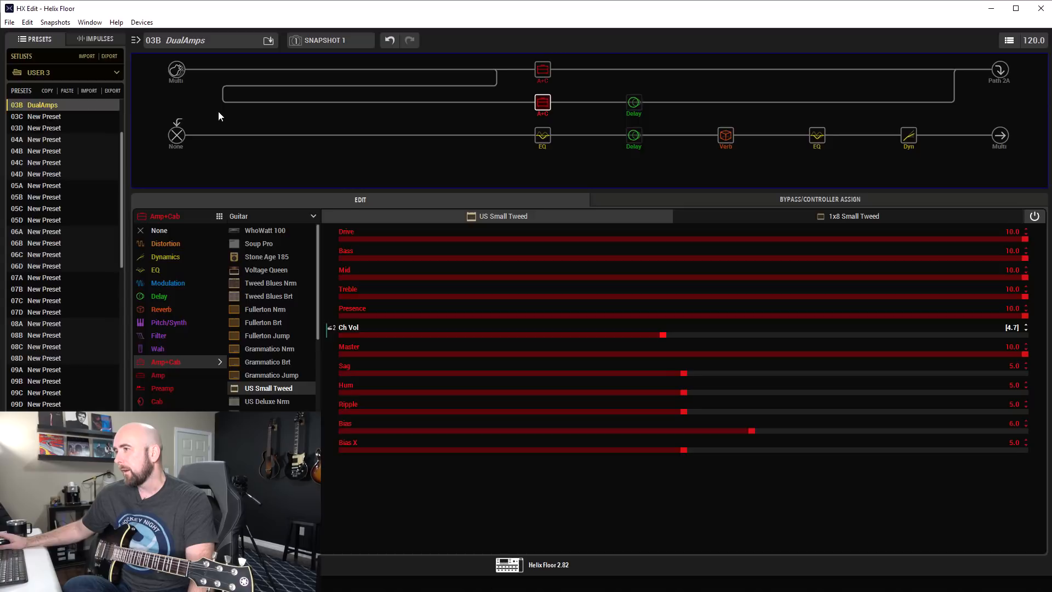
{"action": "key", "text": "ctrl+s"}
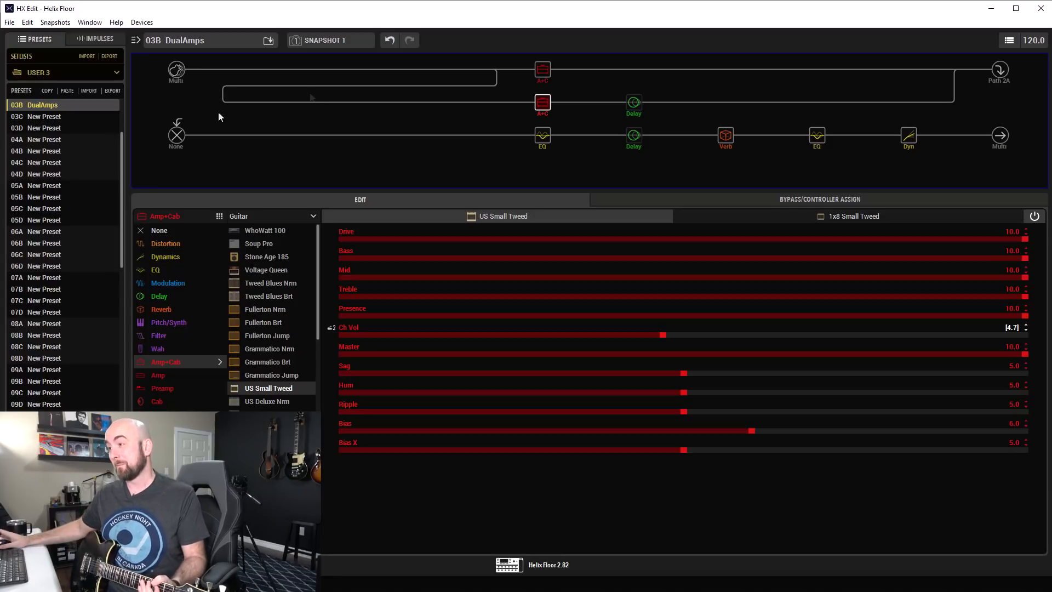
Audition the center-panned amps with the Simple Delay enabled, and bypass it again.
{"action": "left_click", "coordinate": [629, 90]}
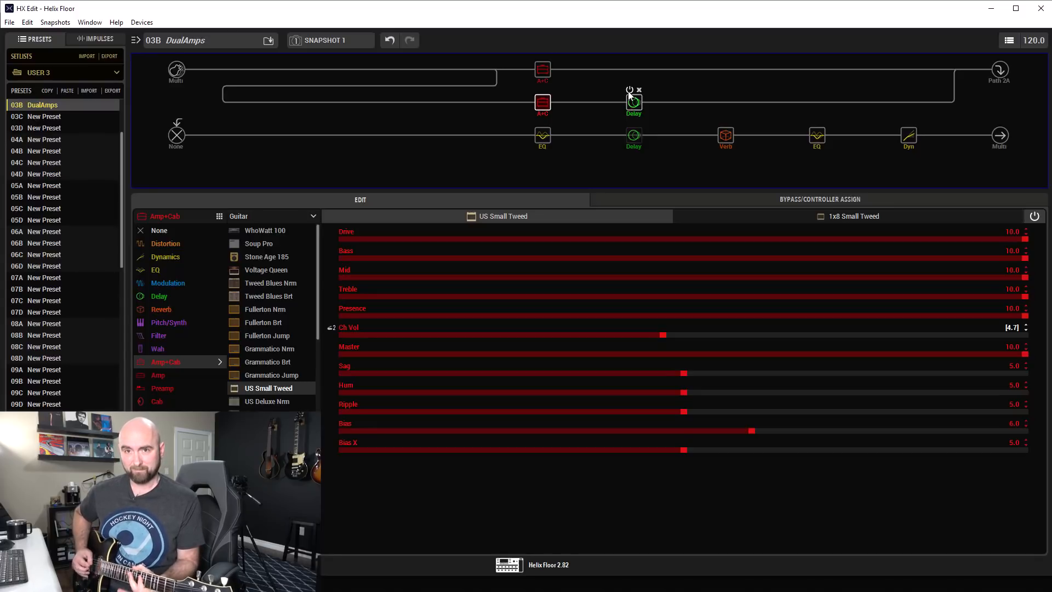
{"action": "left_click", "coordinate": [630, 94]}
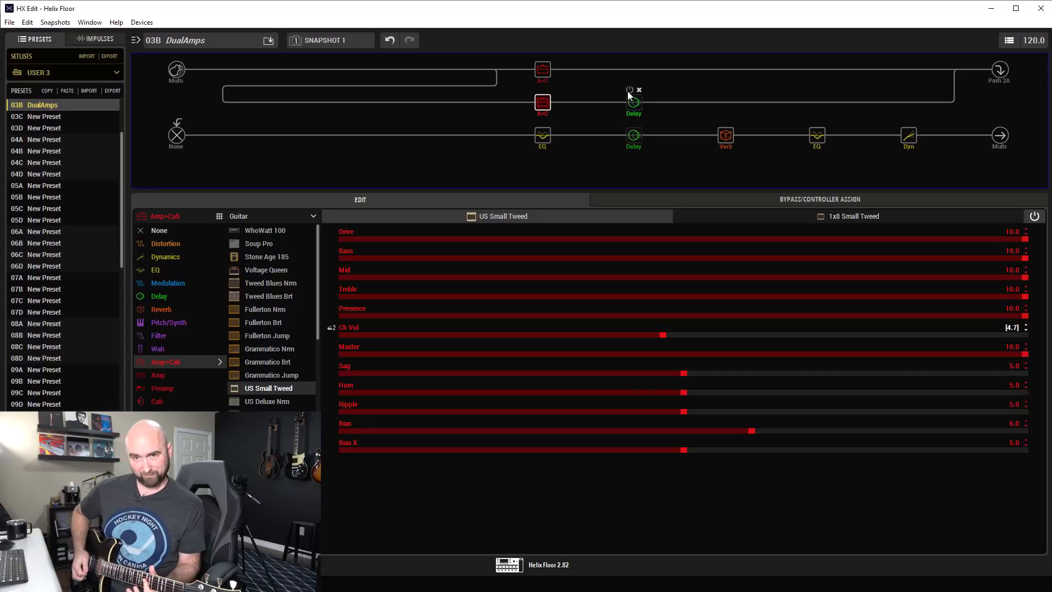